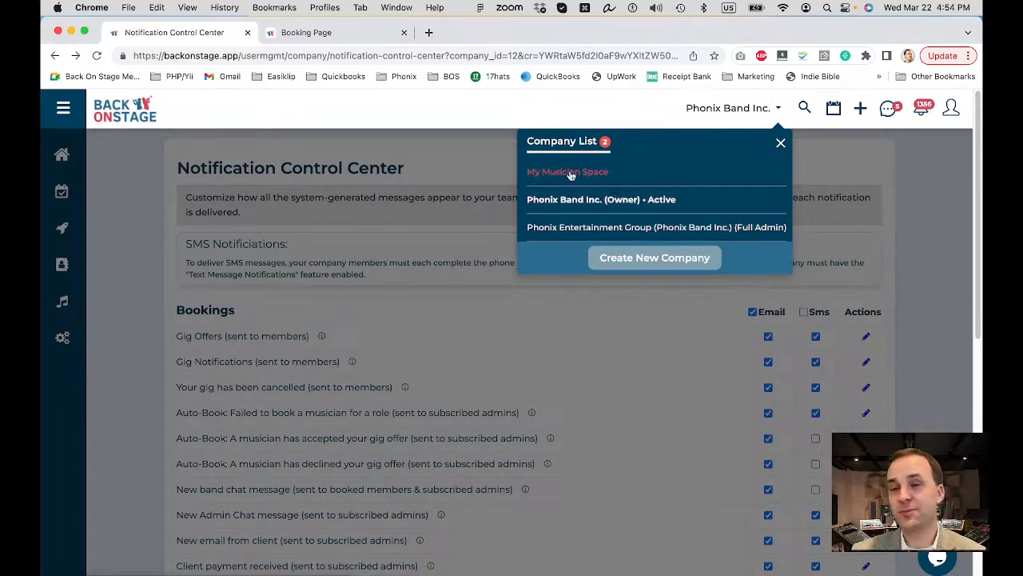
Close the Company List dropdown to reveal the Notification Control Center for Phonix Band Inc.
click(781, 145)
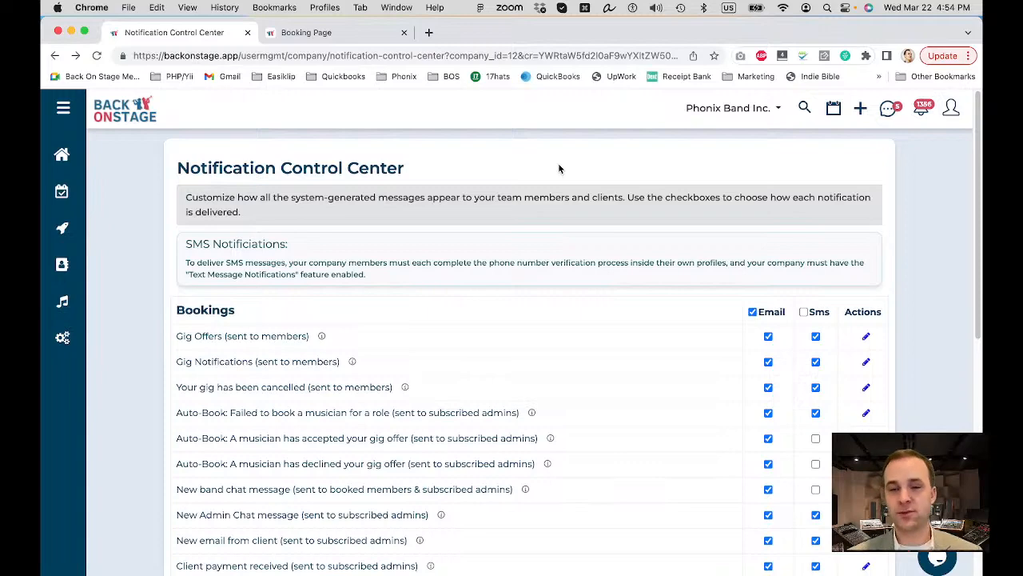
scroll(446, 332, down, 1)
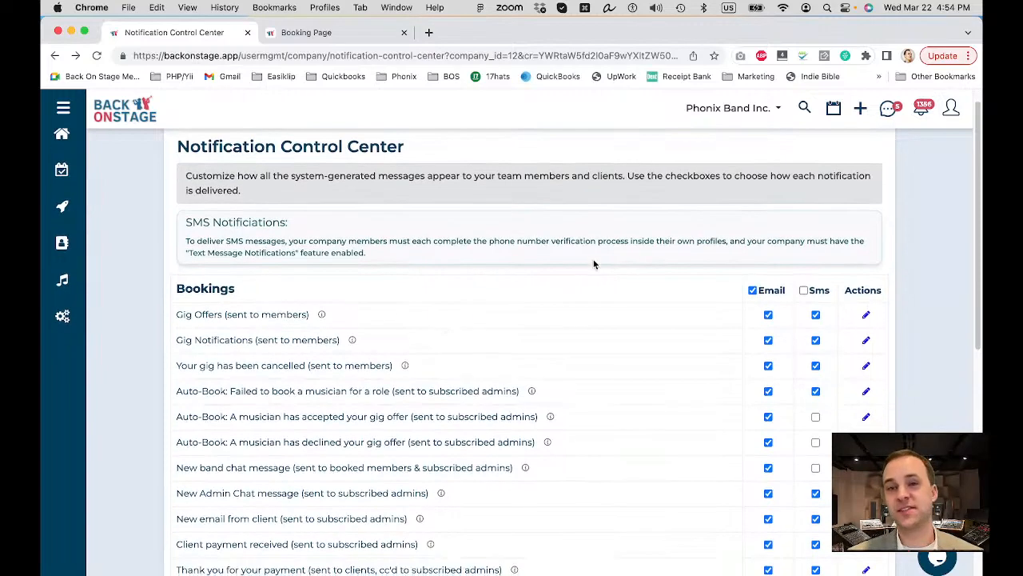
drag(176, 315, 306, 320)
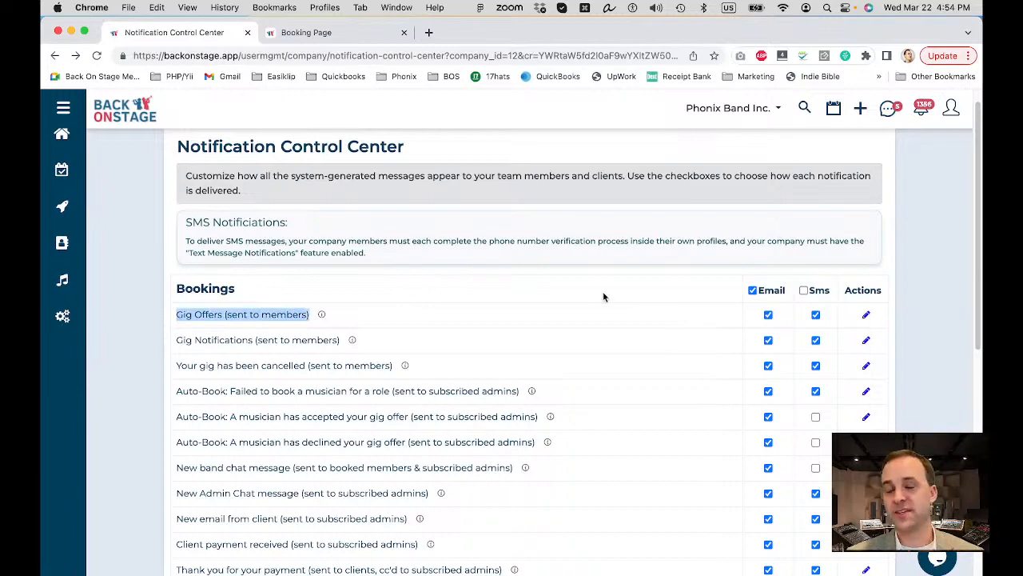
click(816, 315)
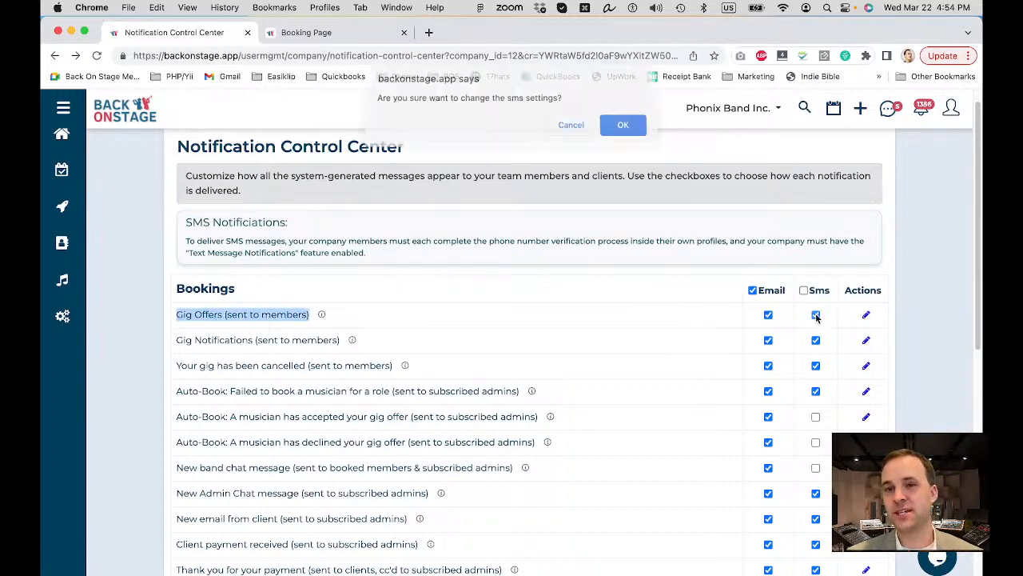
click(622, 129)
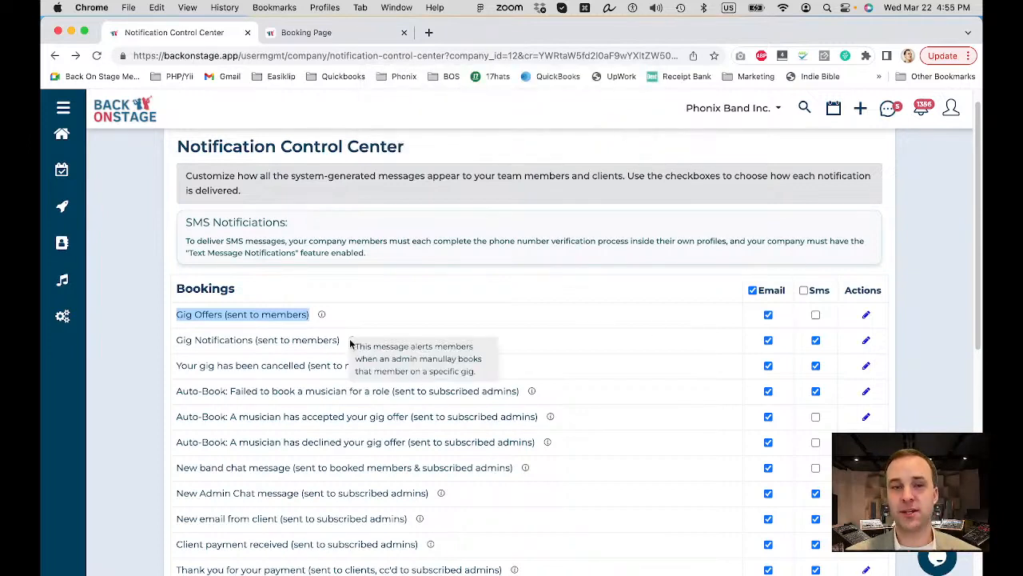
click(816, 315)
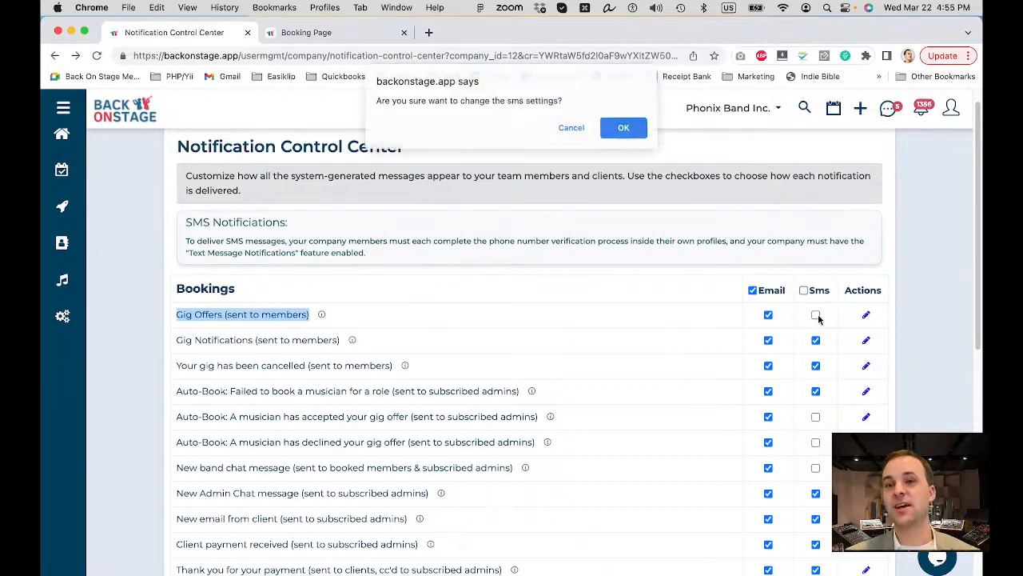
click(613, 132)
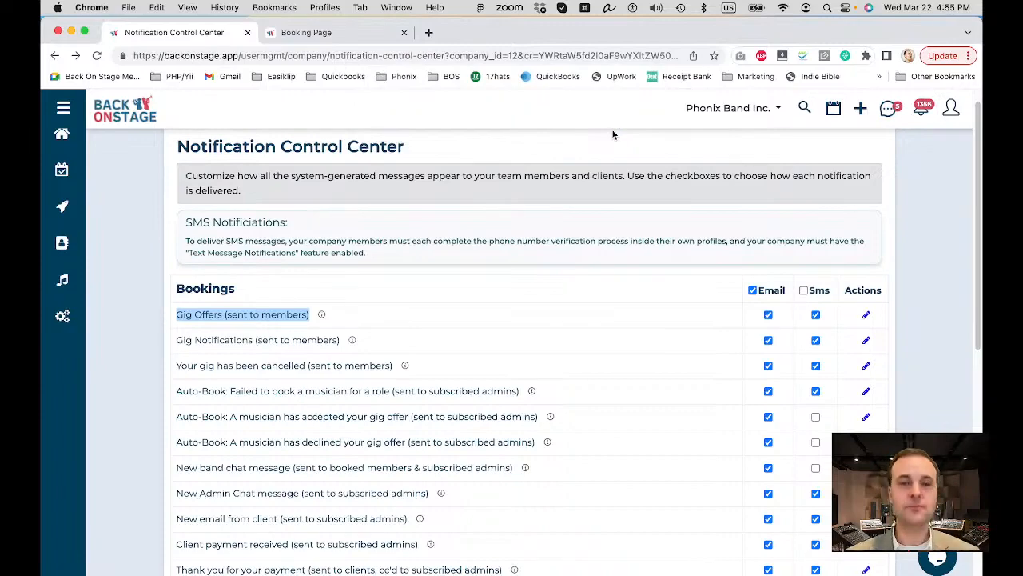
scroll(613, 134, up, 1)
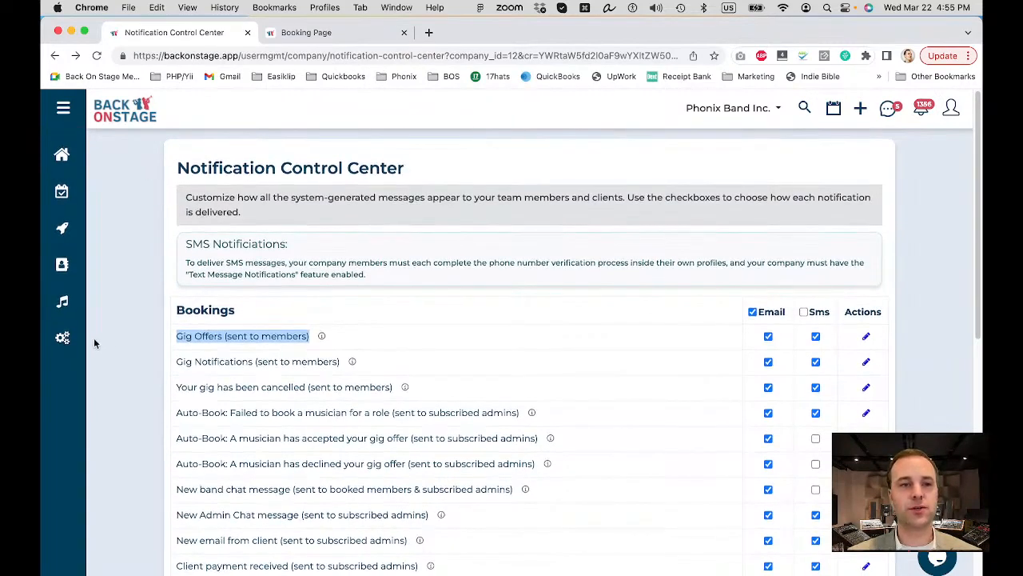
mouse_move(62, 338)
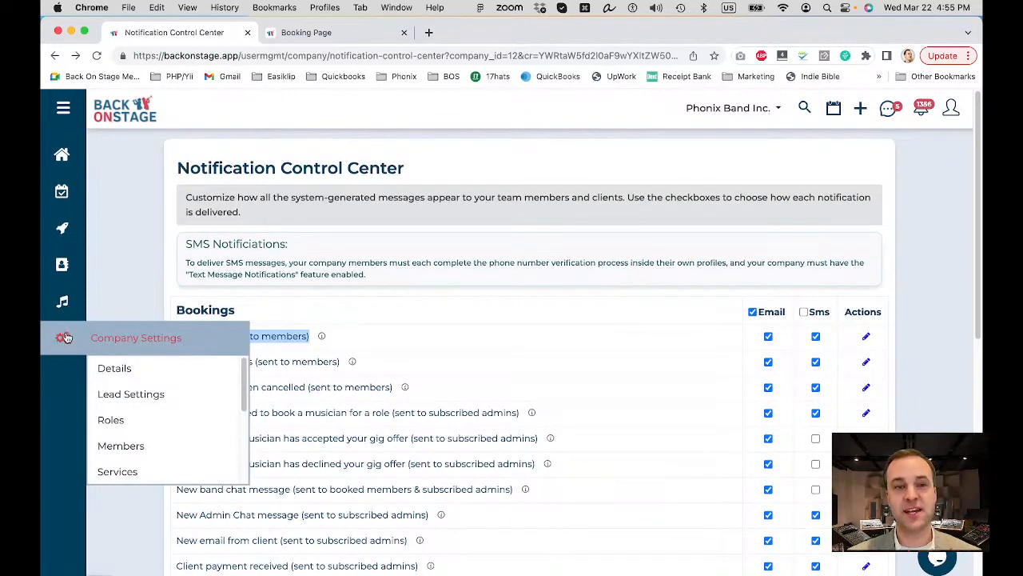
scroll(165, 384, down, 5)
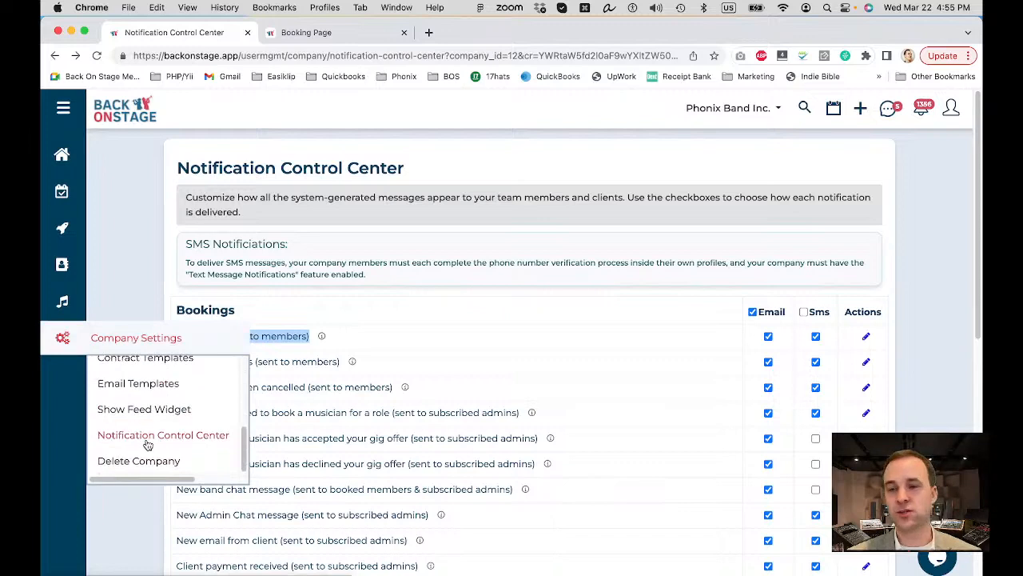
click(532, 290)
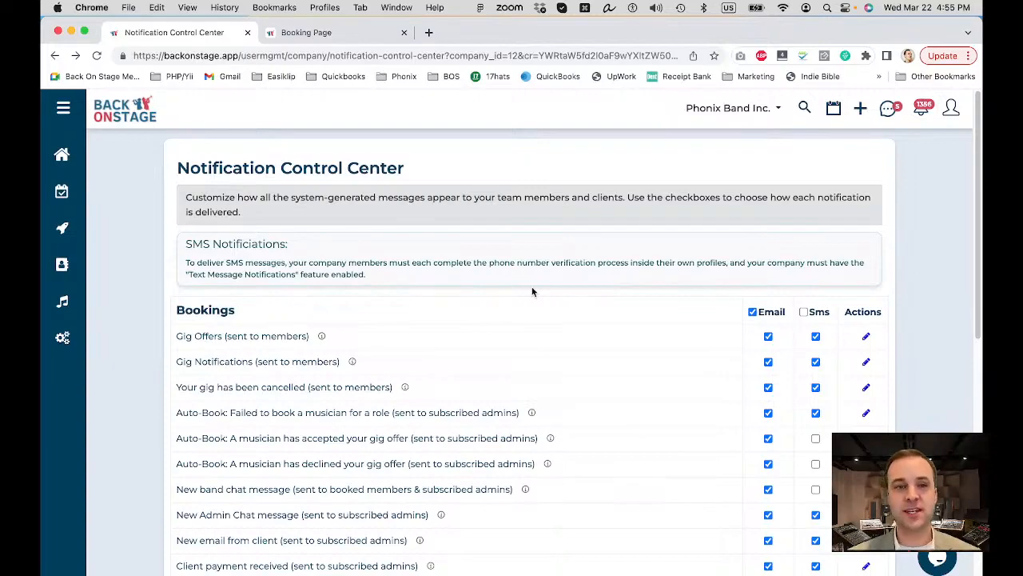
scroll(532, 291, down, 5)
scroll(532, 286, down, 4)
scroll(531, 287, up, 4)
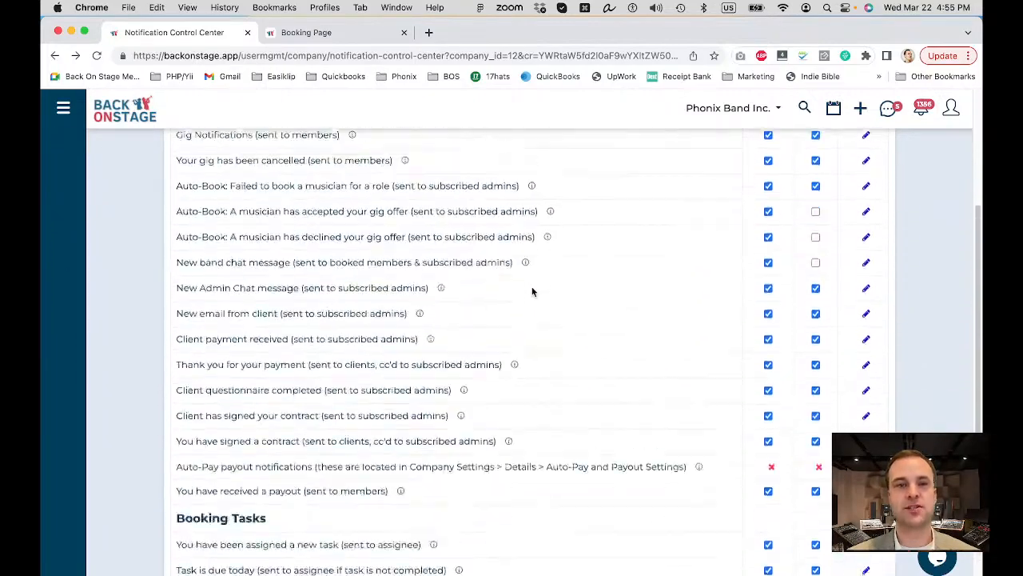
scroll(532, 291, up, 3)
scroll(205, 296, up, 3)
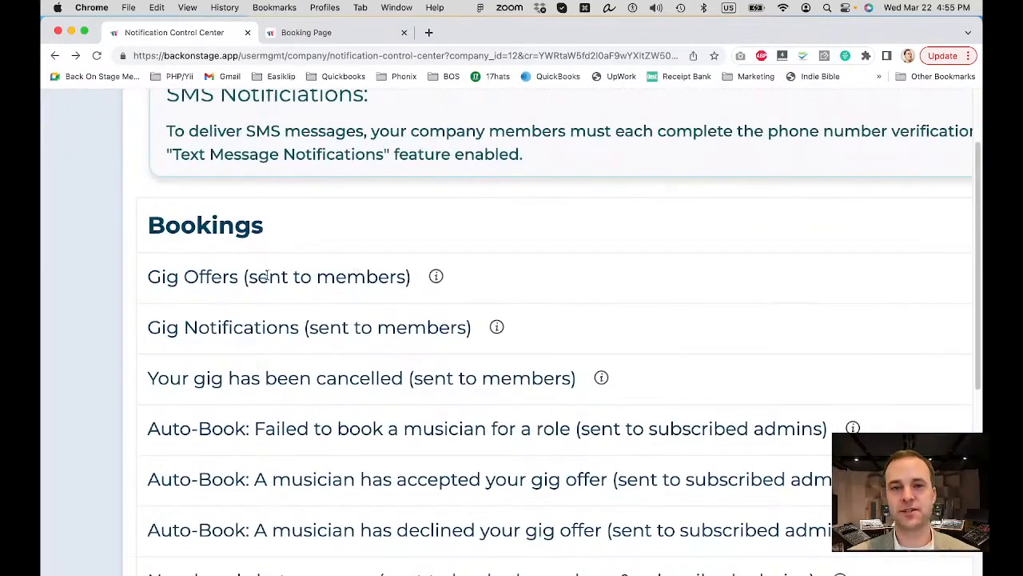
scroll(267, 275, down, 5)
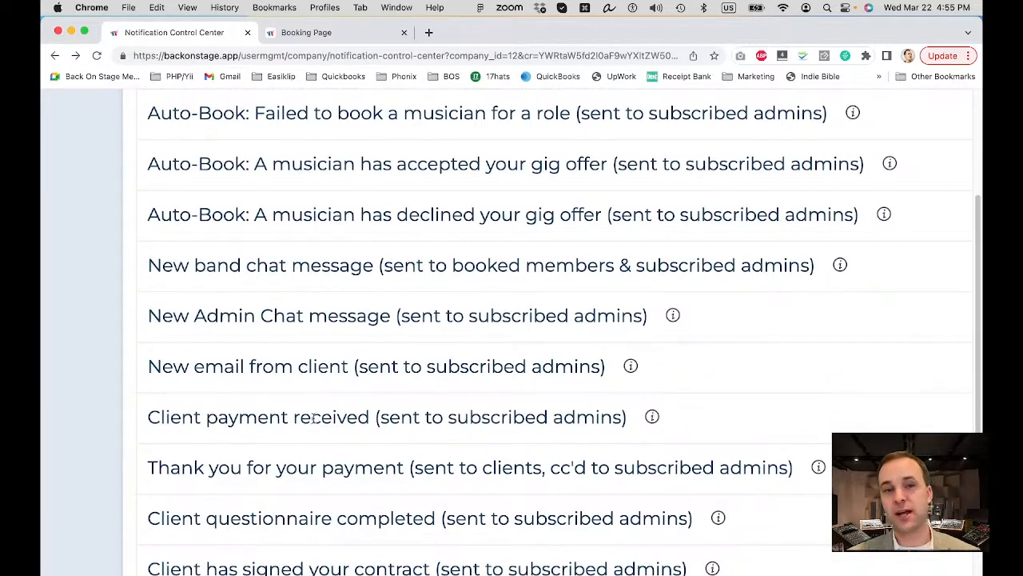
scroll(292, 431, down, 1)
drag(182, 440, 381, 438)
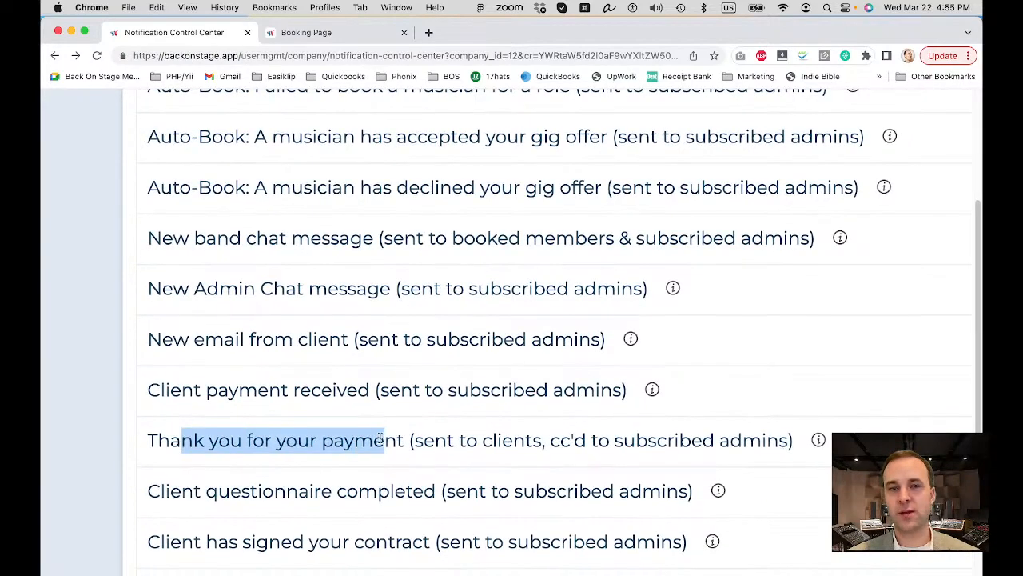
key(super+minus)
key(super+minus)
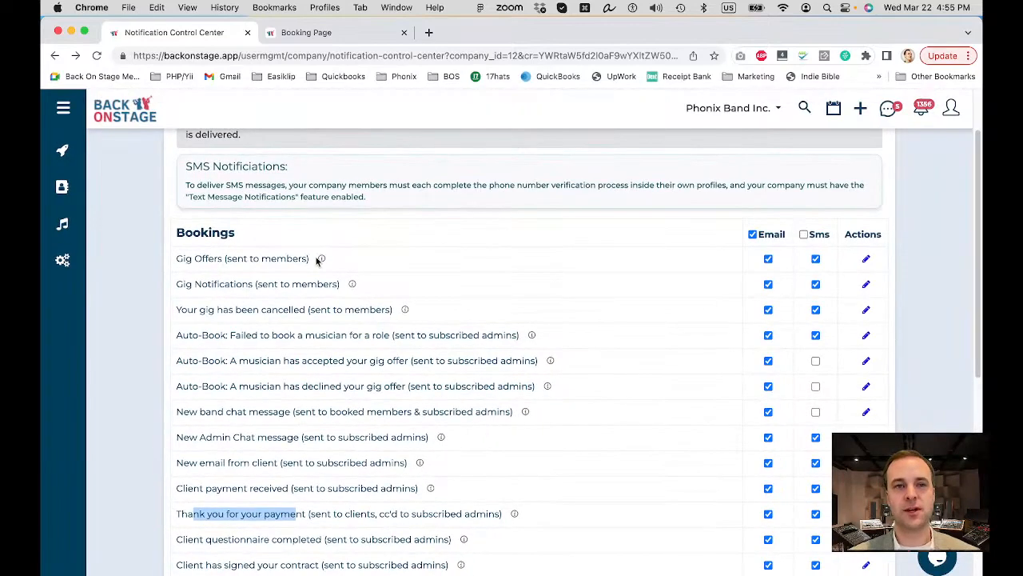
scroll(311, 263, down, 7)
scroll(284, 349, down, 2)
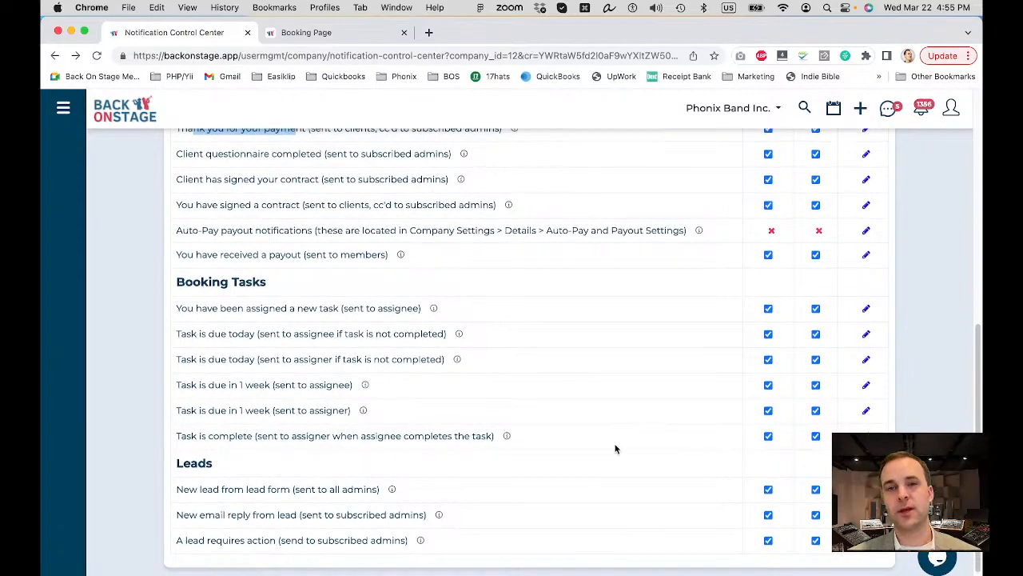
scroll(616, 448, up, 15)
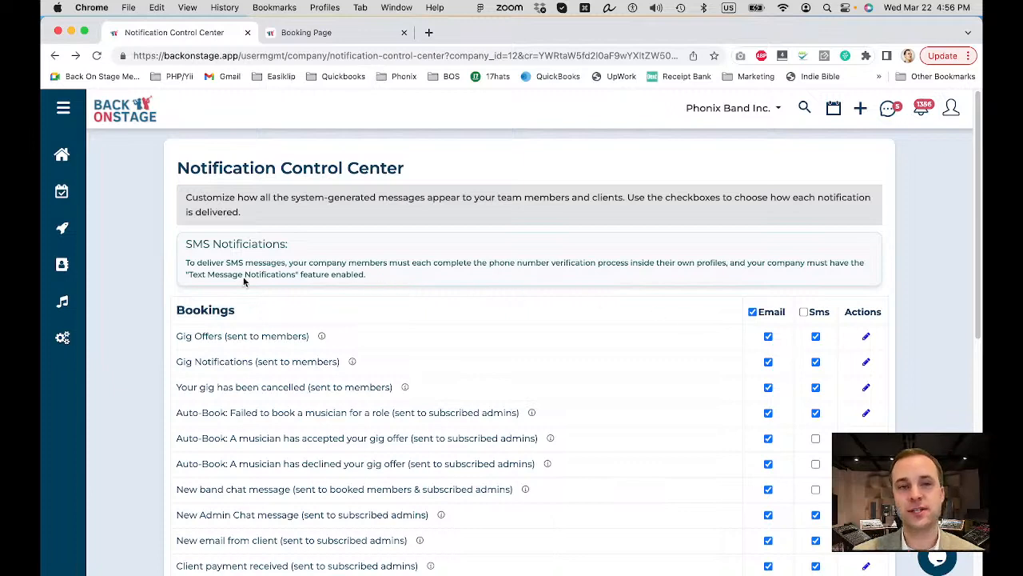
After reviewing the SMS Notifications requirements note, choose Get Help from the profile menu.
drag(194, 244, 395, 274)
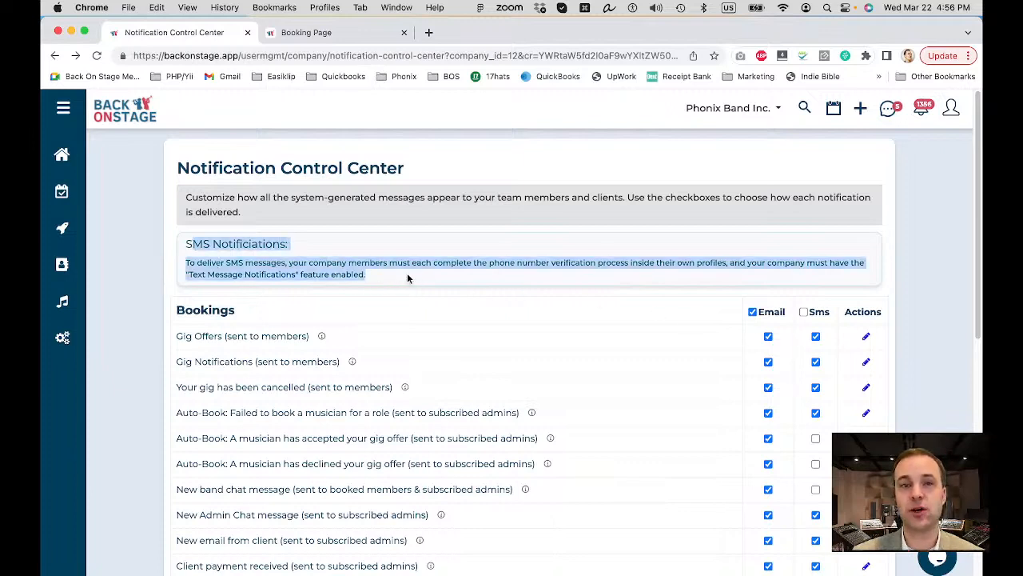
click(407, 278)
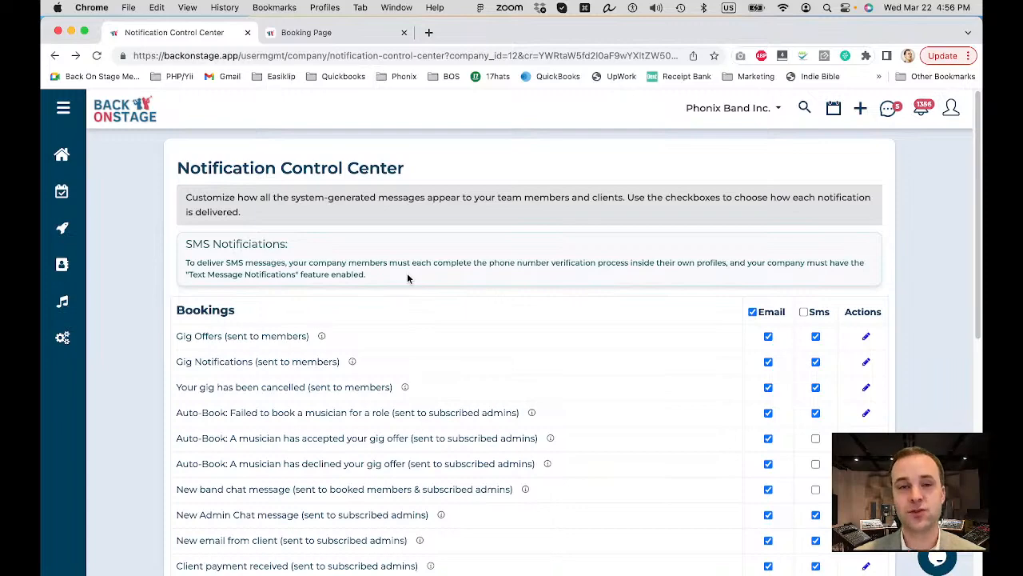
click(951, 113)
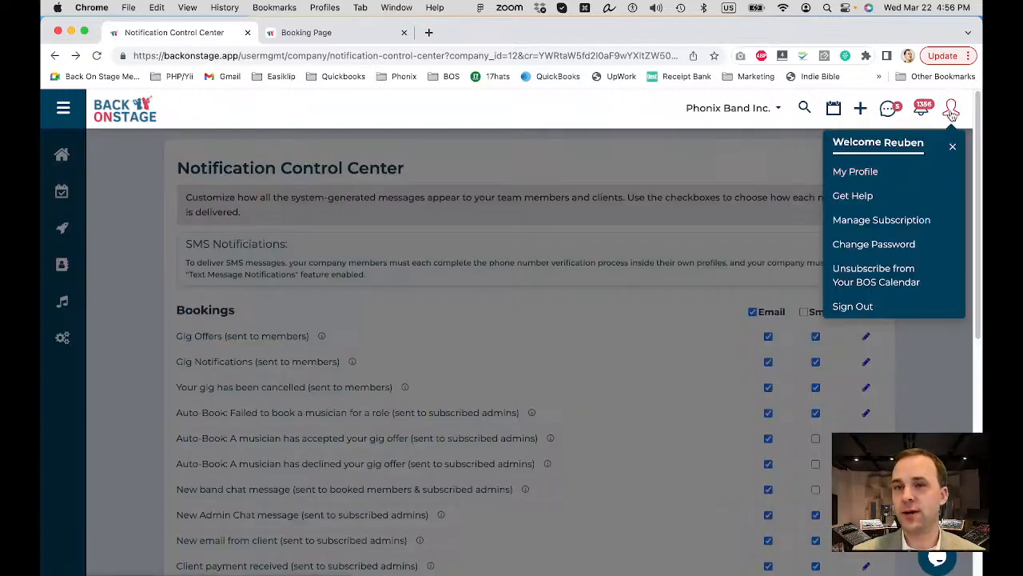
click(862, 199)
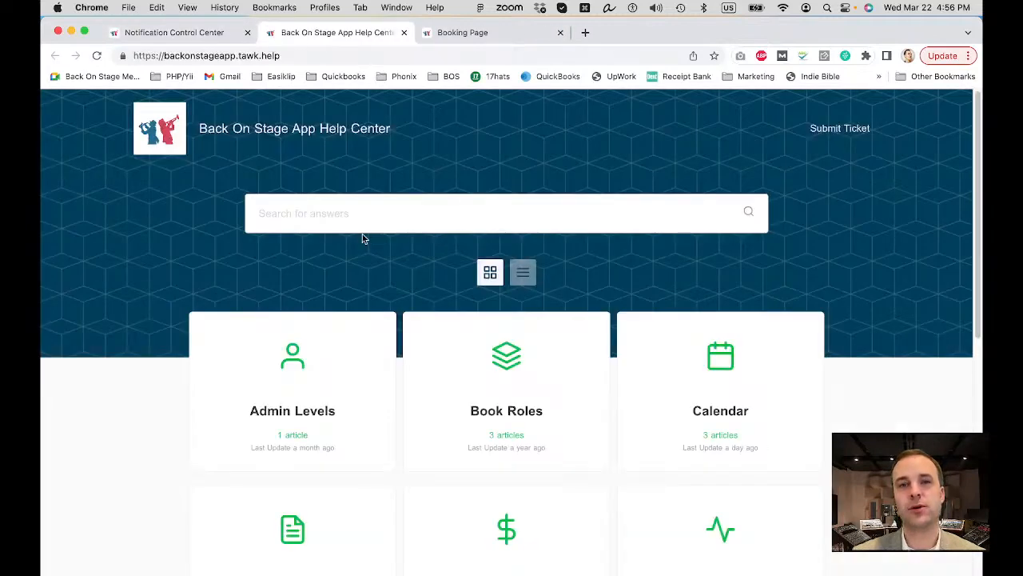
Search the help center for 'twilio', open the Link Twilio article, then switch back to the first tab.
click(360, 217)
text(twilio)
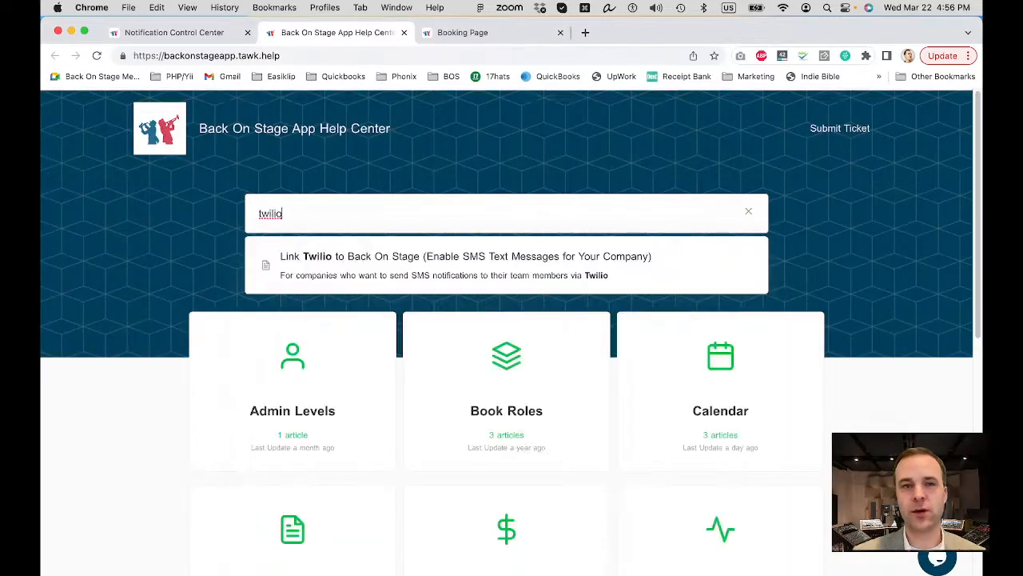
key(Return)
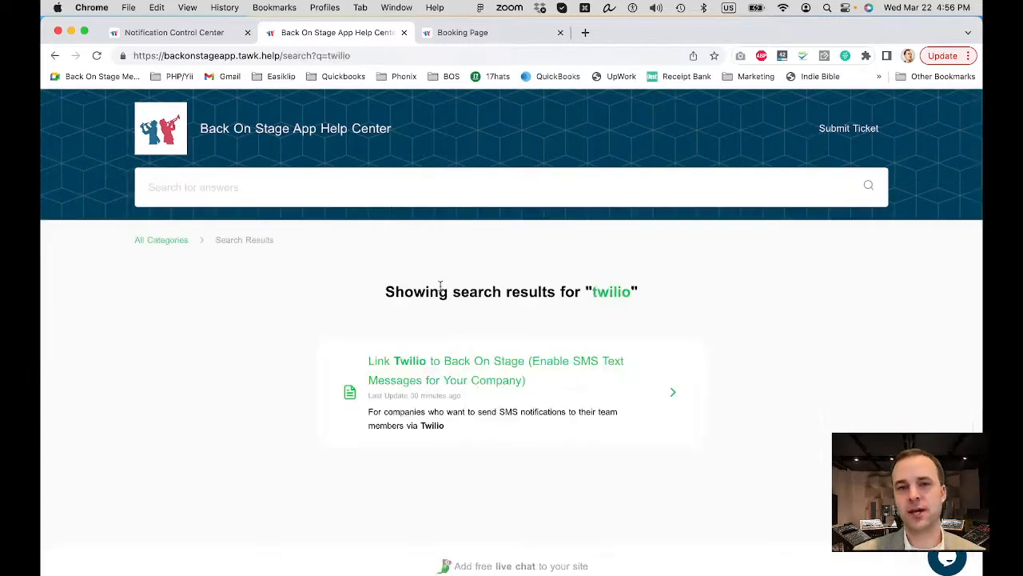
click(454, 357)
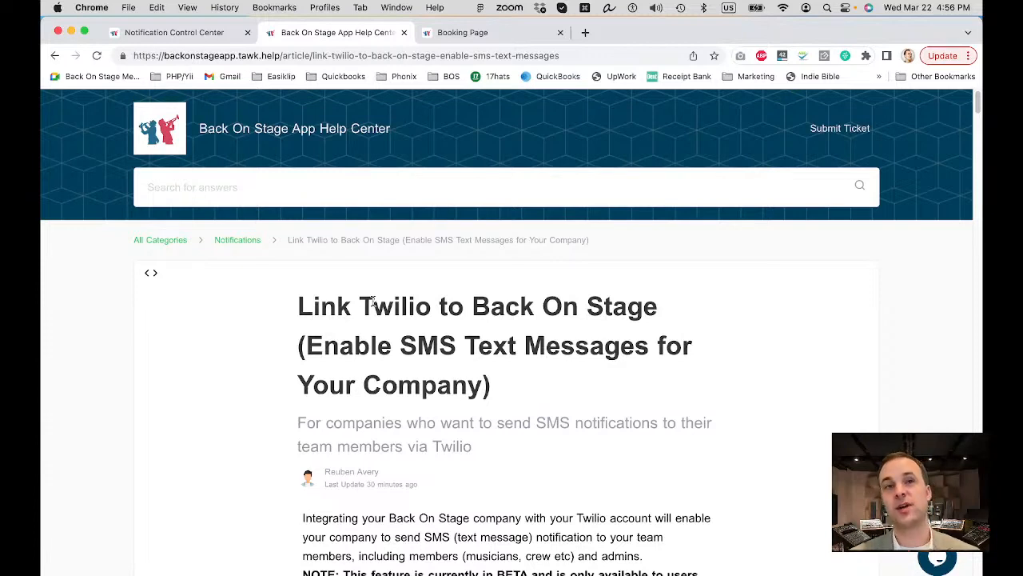
key(ctrl+shift+Tab)
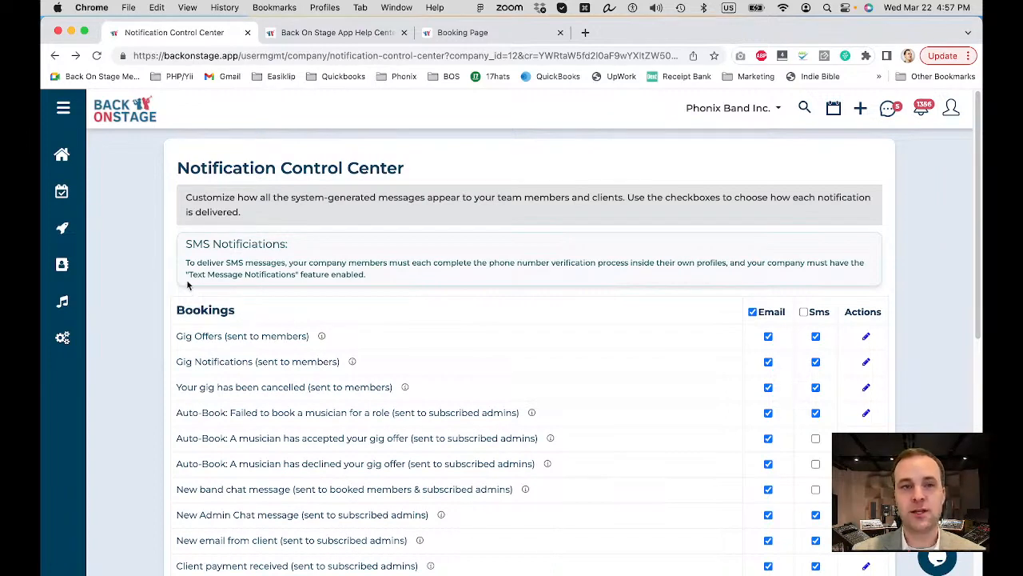
Reset the page zoom and edit the Gig Offers (sent to members) row's template.
scroll(187, 277, up, 5)
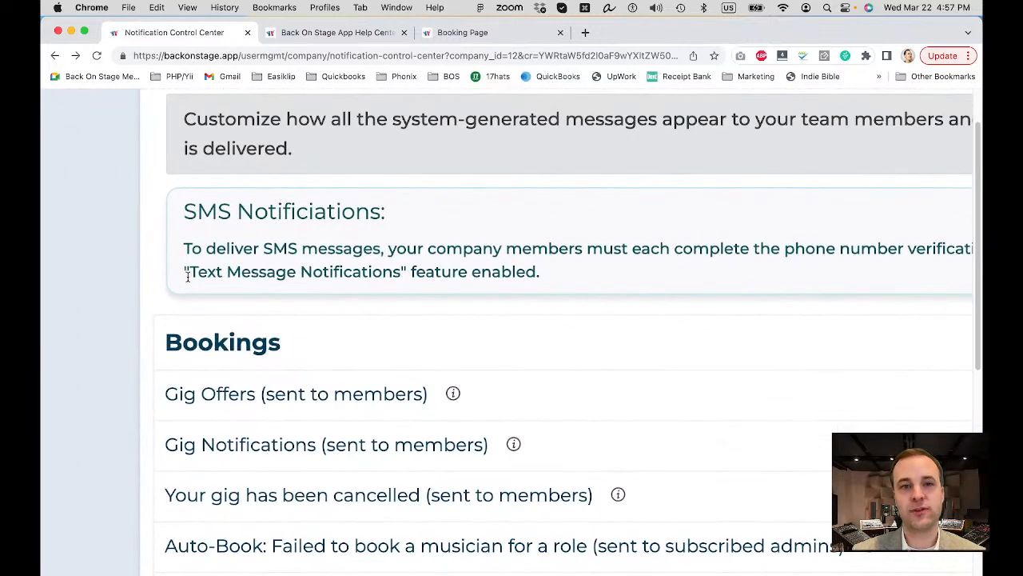
drag(192, 272, 407, 272)
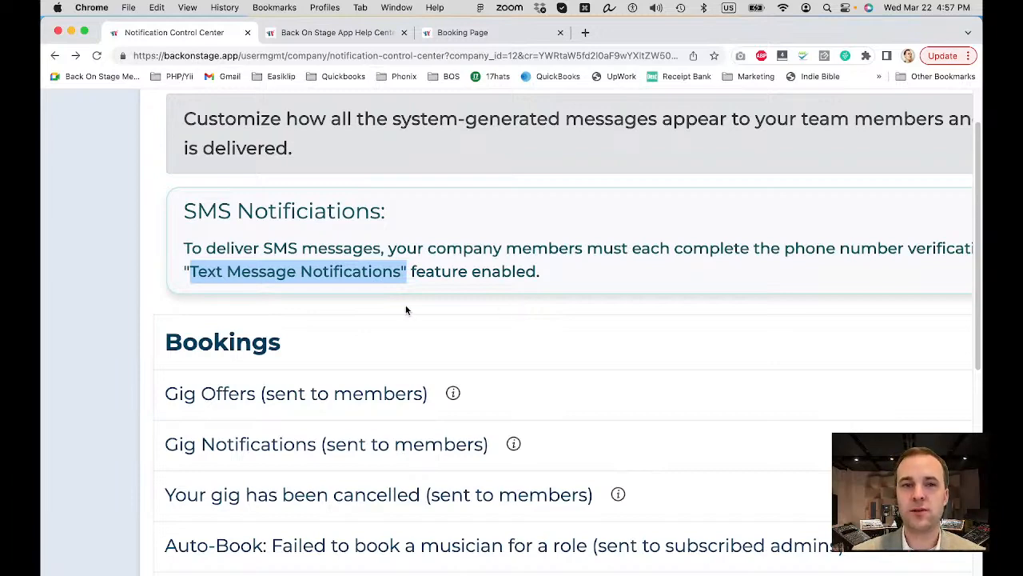
key(super+minus)
key(super+minus)
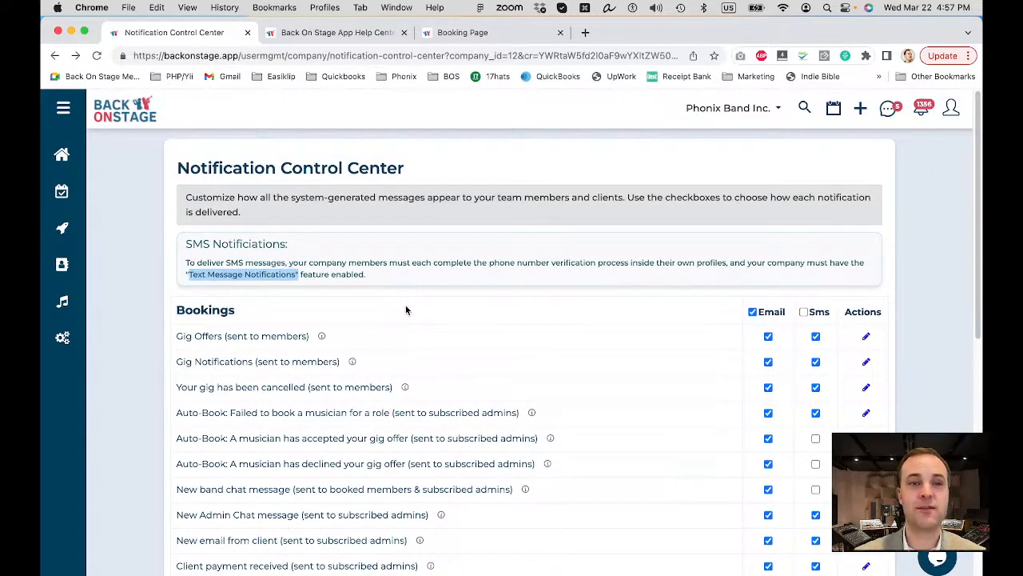
click(275, 246)
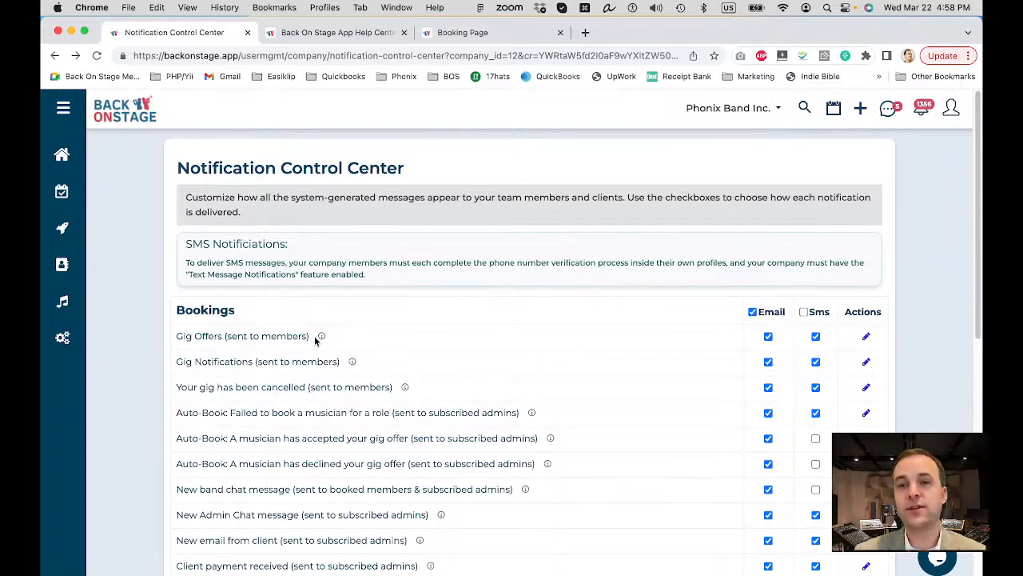
click(868, 338)
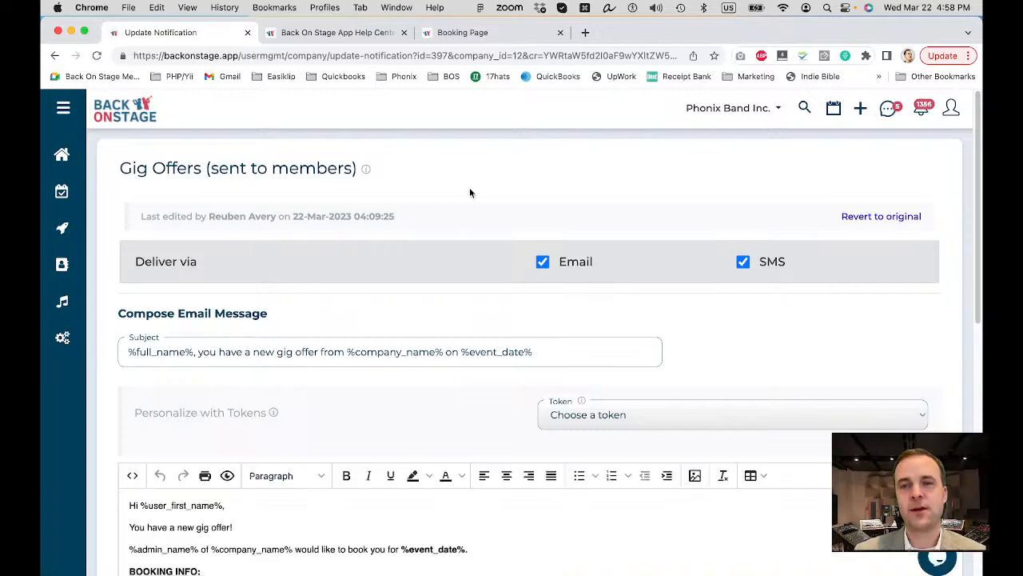
scroll(469, 193, down, 3)
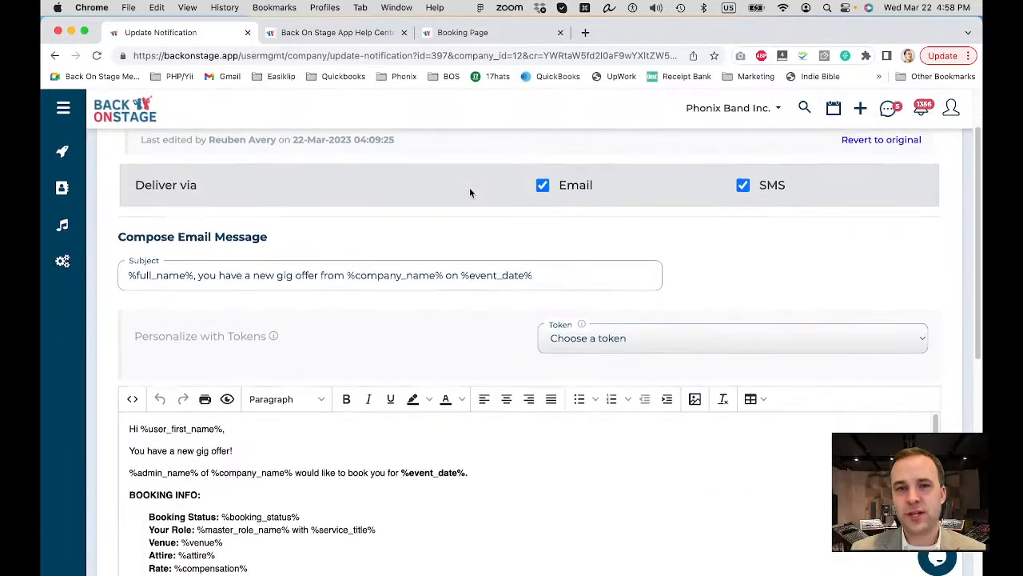
scroll(470, 192, down, 1)
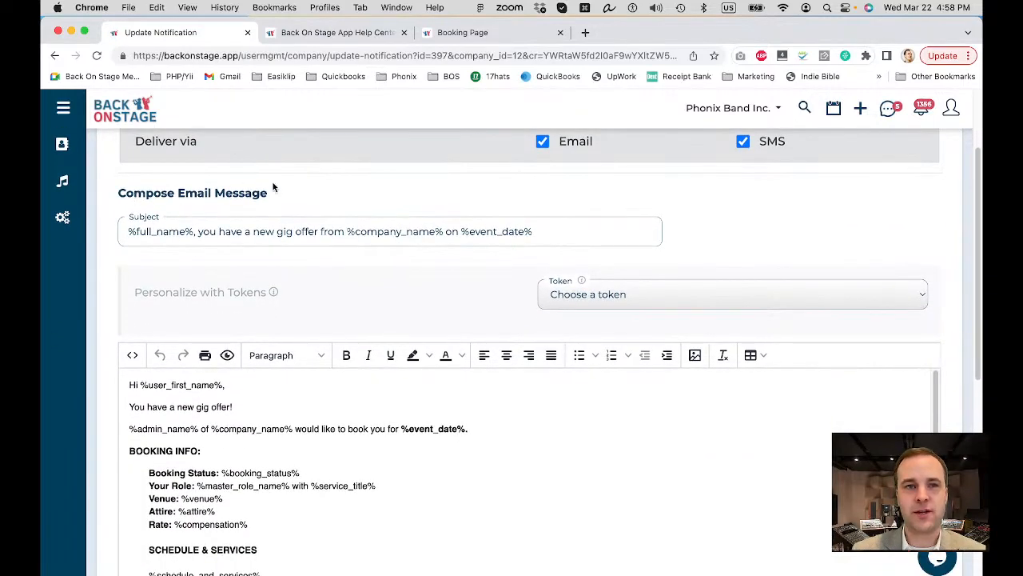
scroll(273, 197, down, 10)
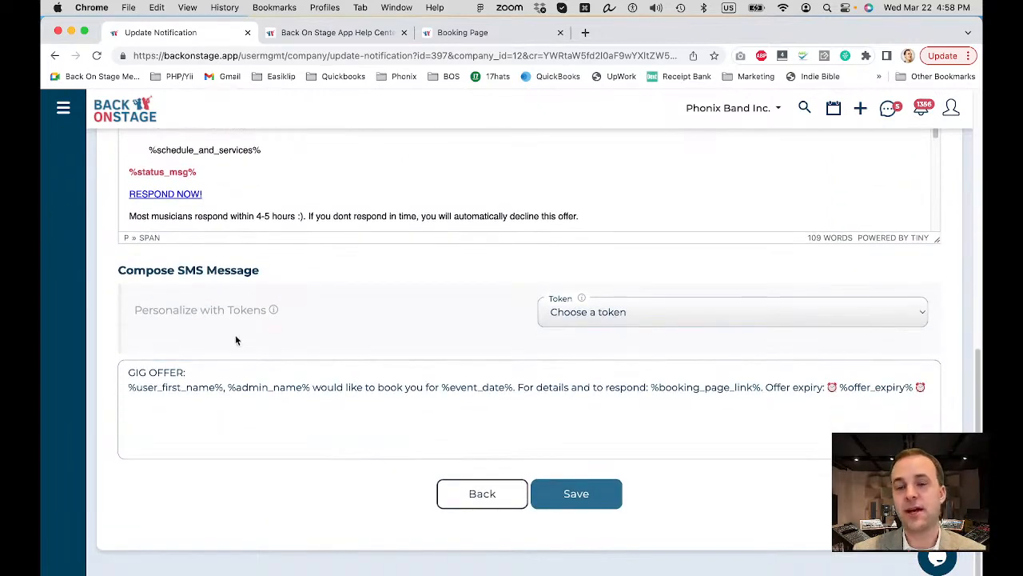
scroll(338, 274, up, 8)
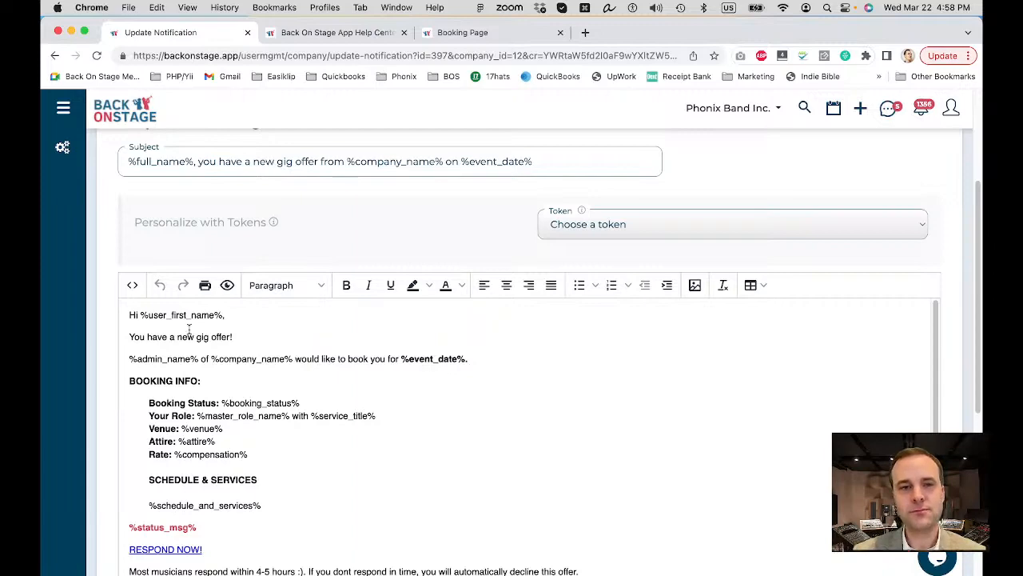
scroll(183, 325, up, 2)
scroll(182, 326, up, 3)
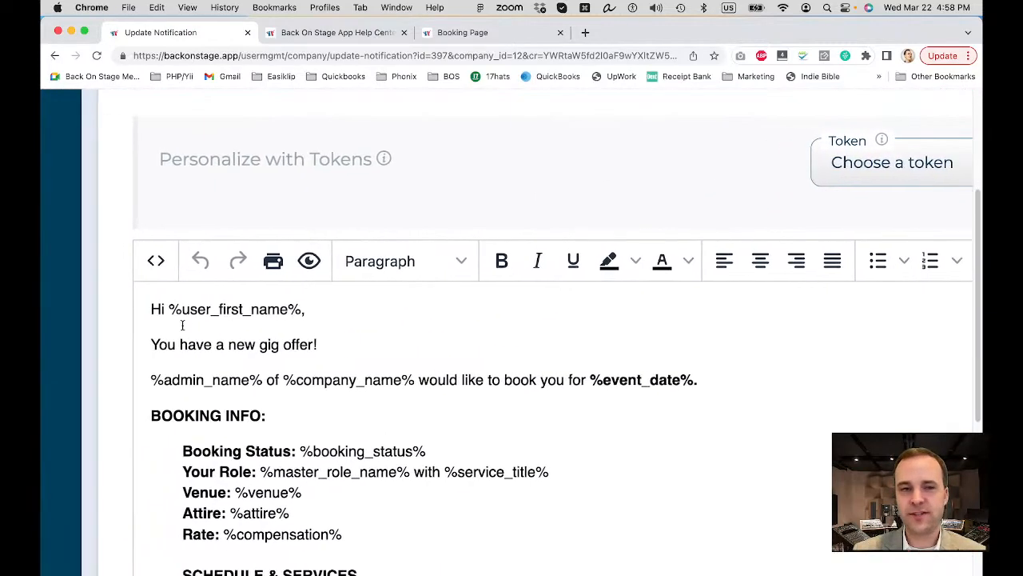
Replace the '!' after 'You have a new gig offer' with ' in', then show the Token list.
drag(186, 310, 319, 312)
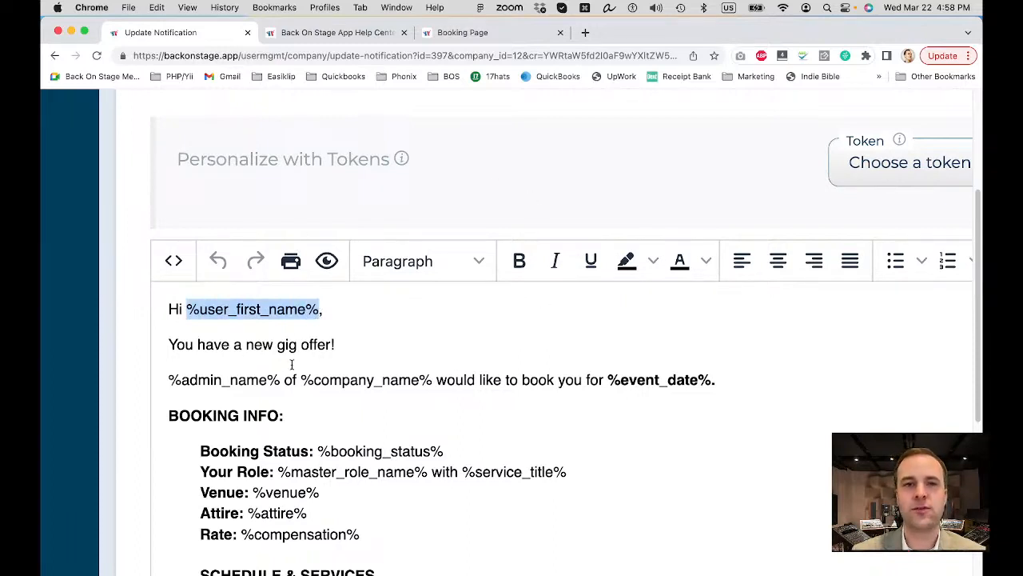
mouse_move(400, 162)
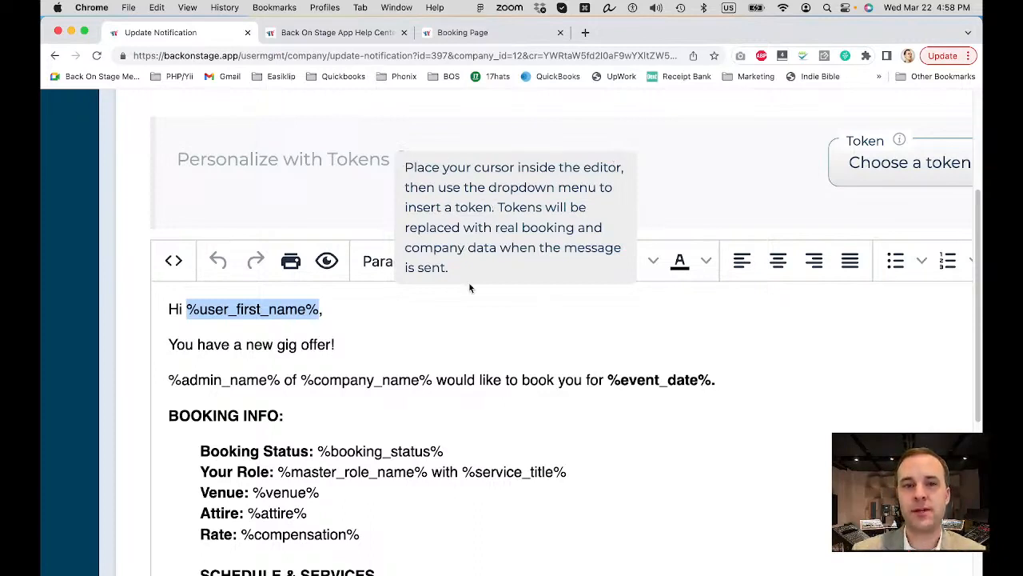
click(407, 342)
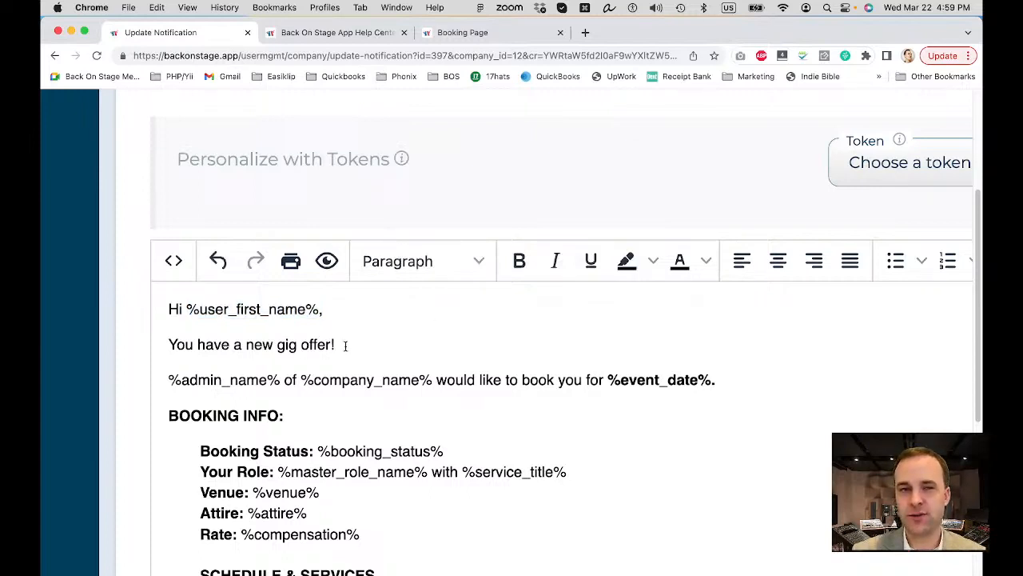
key(BackSpace)
key(BackSpace)
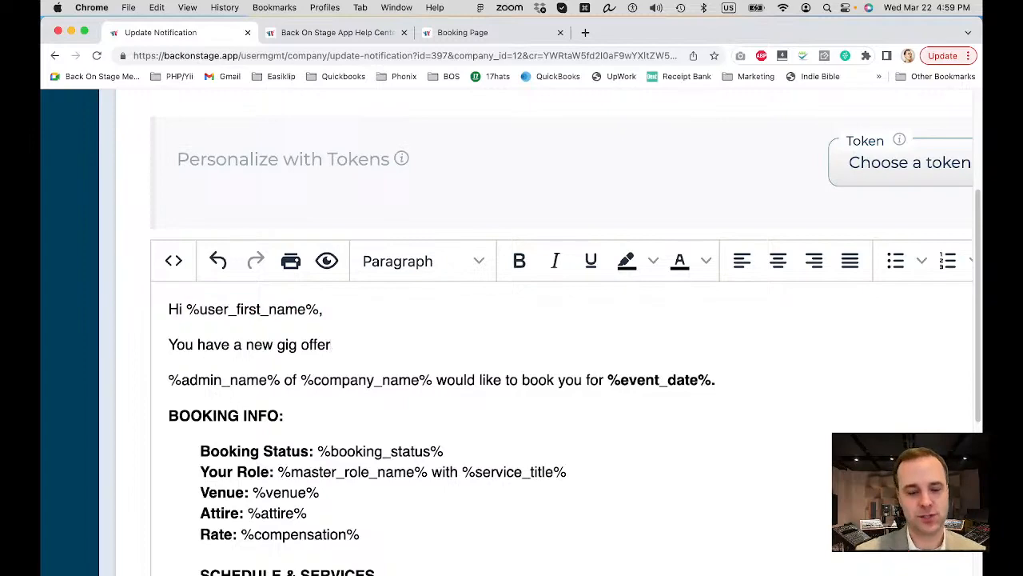
text(in)
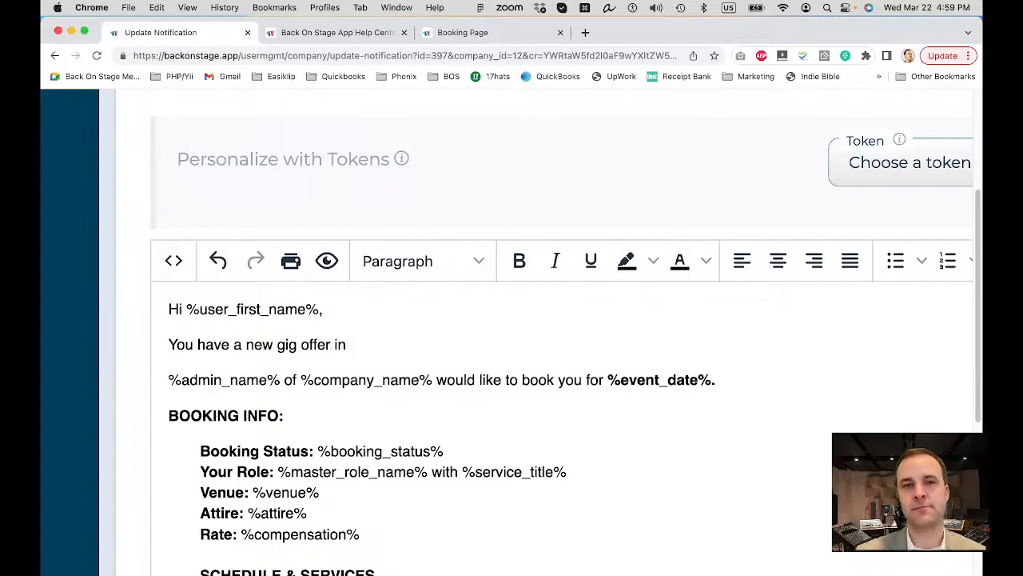
scroll(506, 186, right, 2)
scroll(506, 185, right, 8)
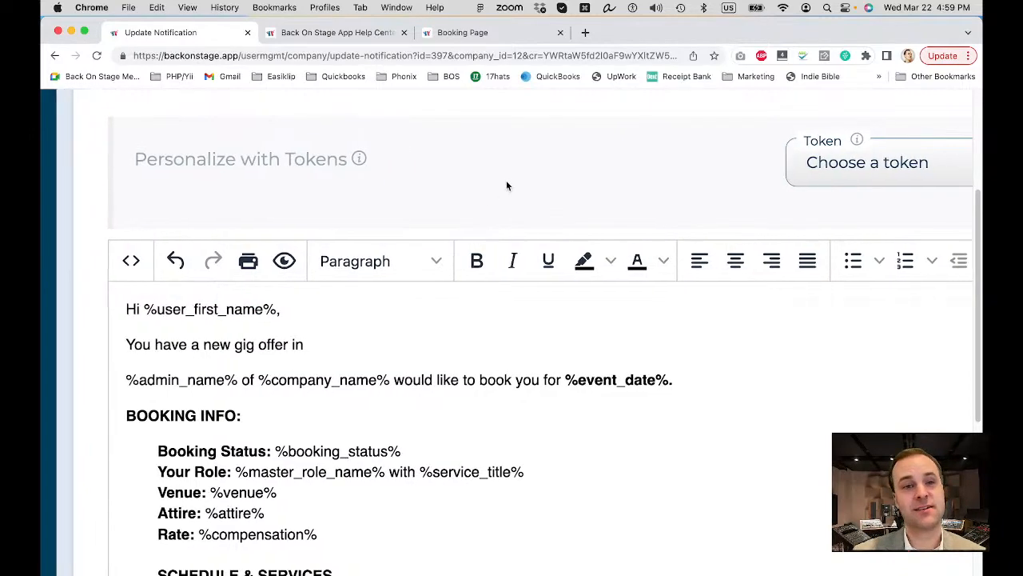
click(608, 165)
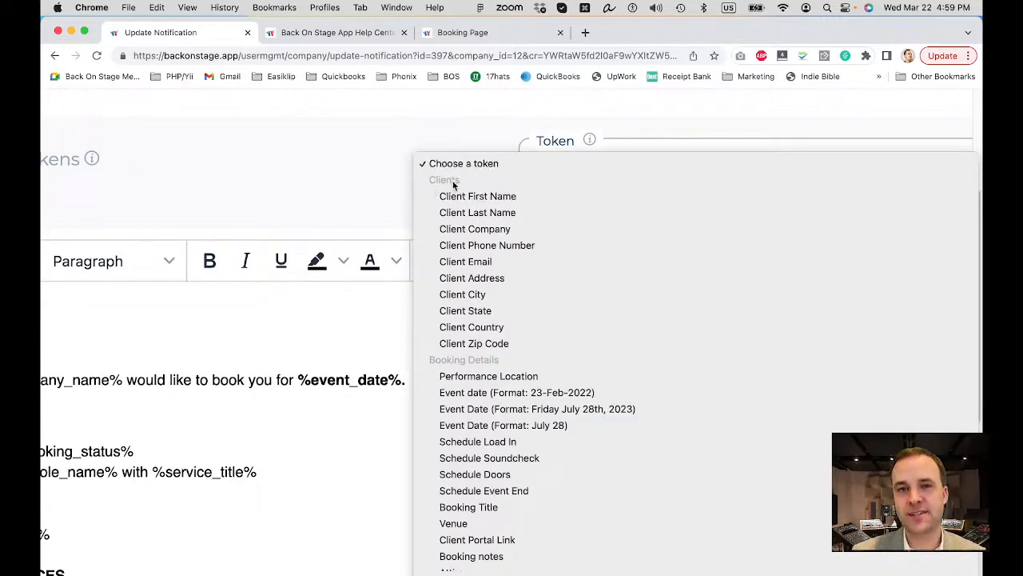
Insert the Client City token so the line ends with %client_city%, and reset page zoom.
click(488, 295)
scroll(338, 360, left, 5)
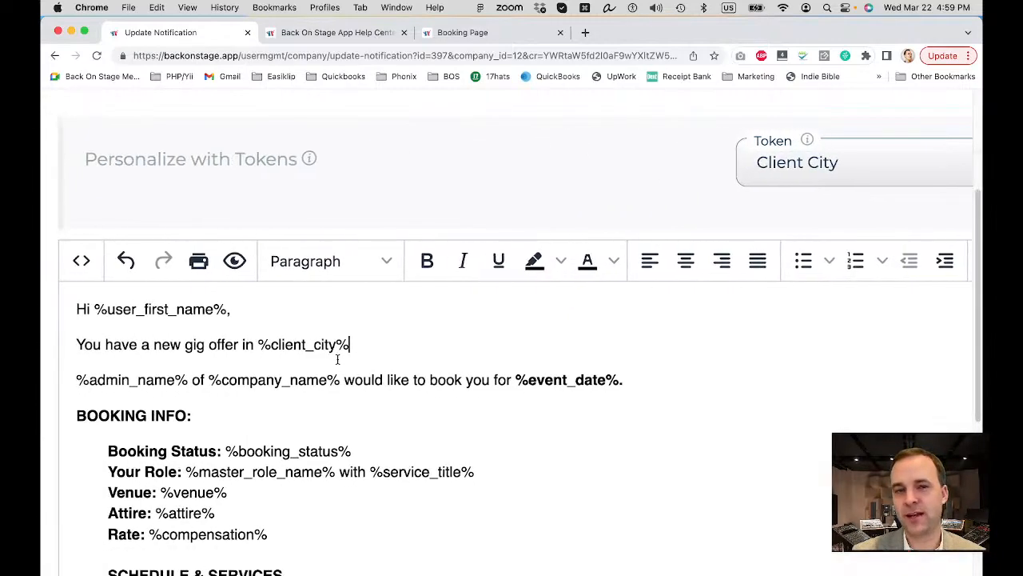
scroll(338, 359, left, 3)
click(433, 343)
click(459, 345)
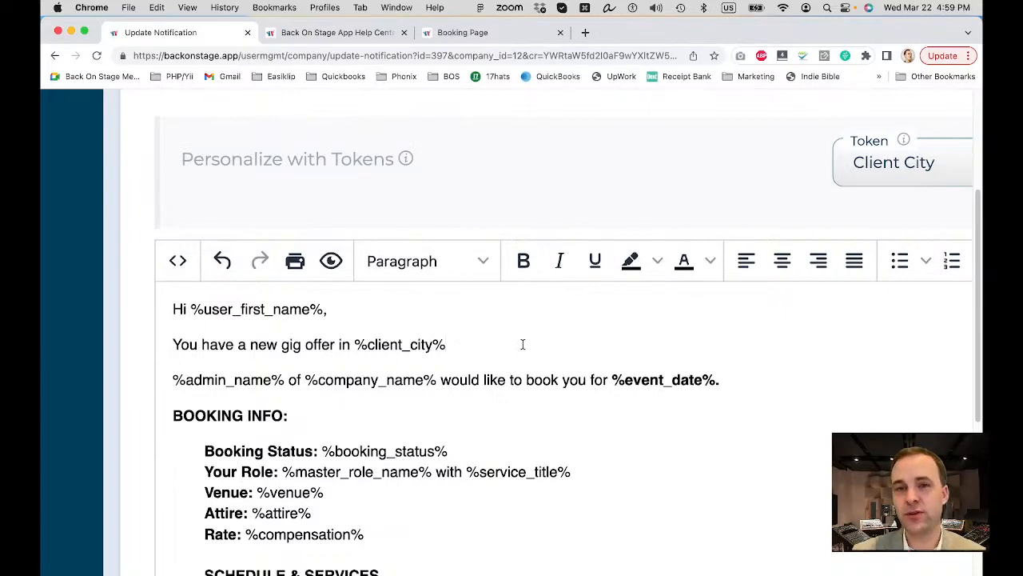
key(super+0)
scroll(523, 344, down, 2)
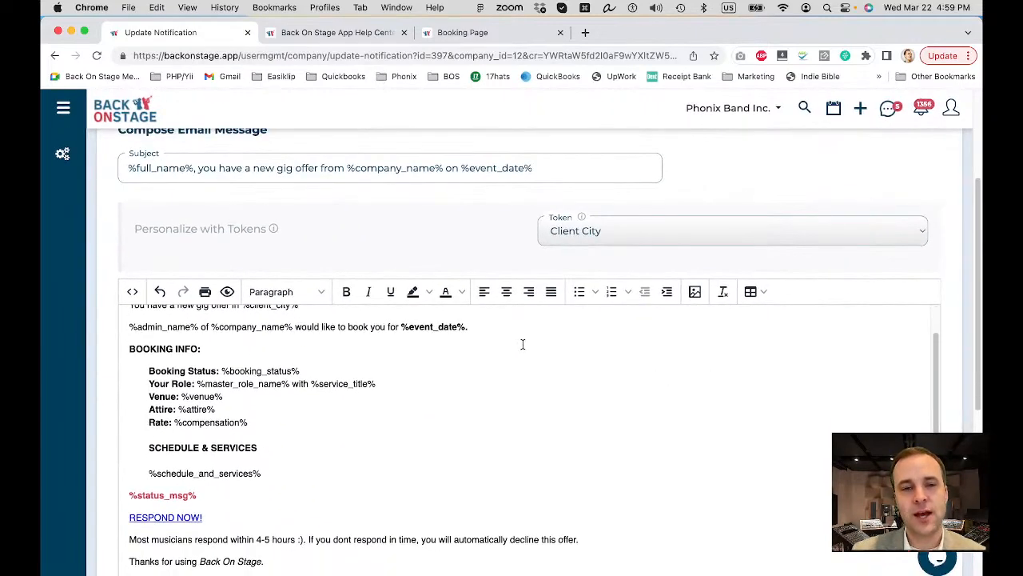
scroll(270, 367, down, 1)
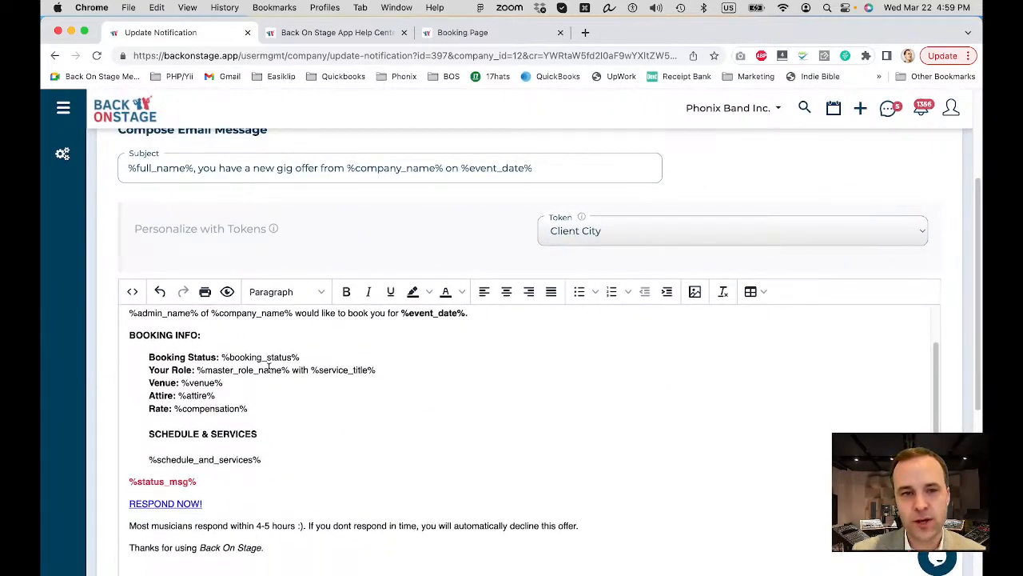
scroll(269, 368, down, 1)
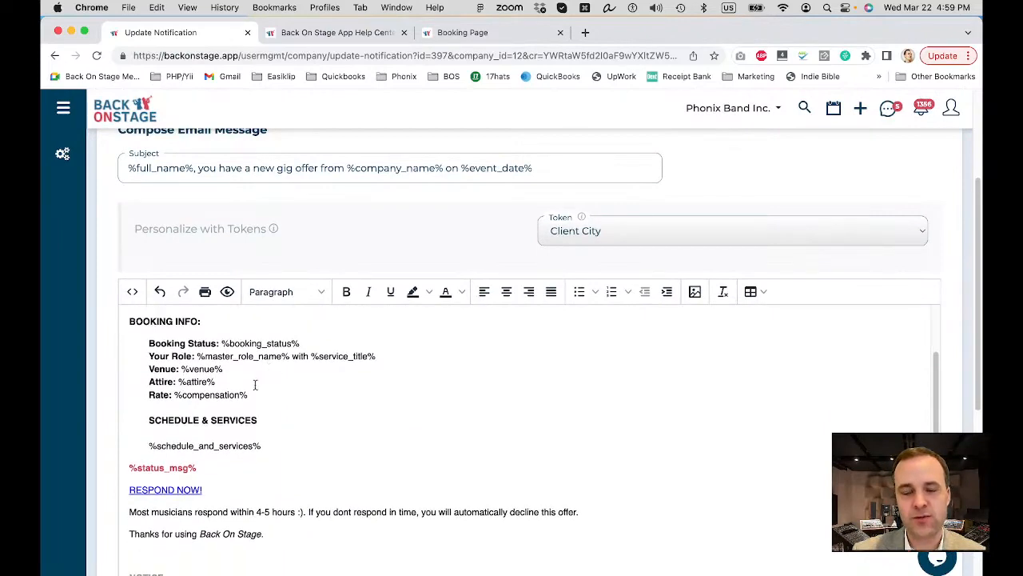
scroll(255, 384, down, 5)
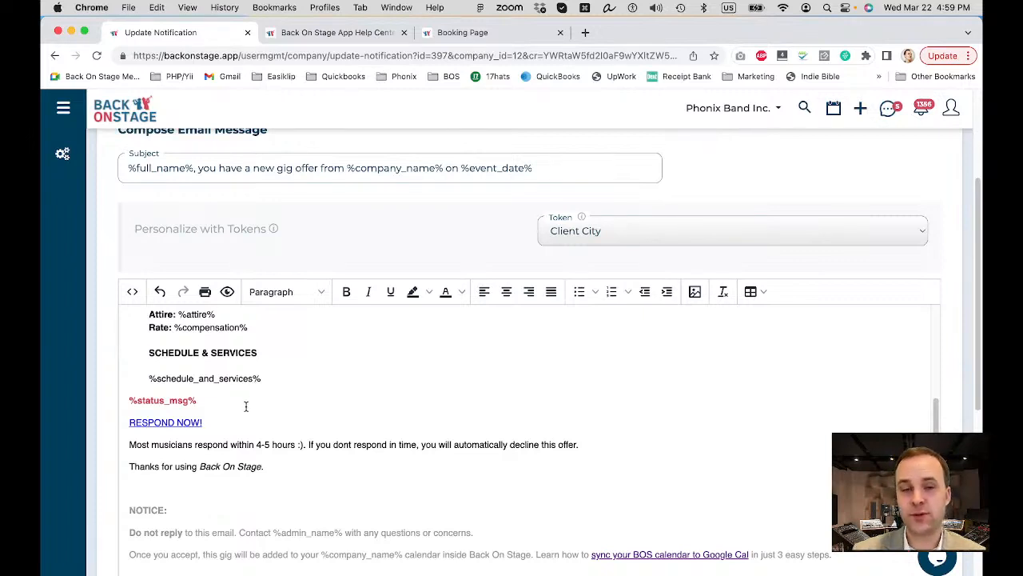
triple_click(209, 417)
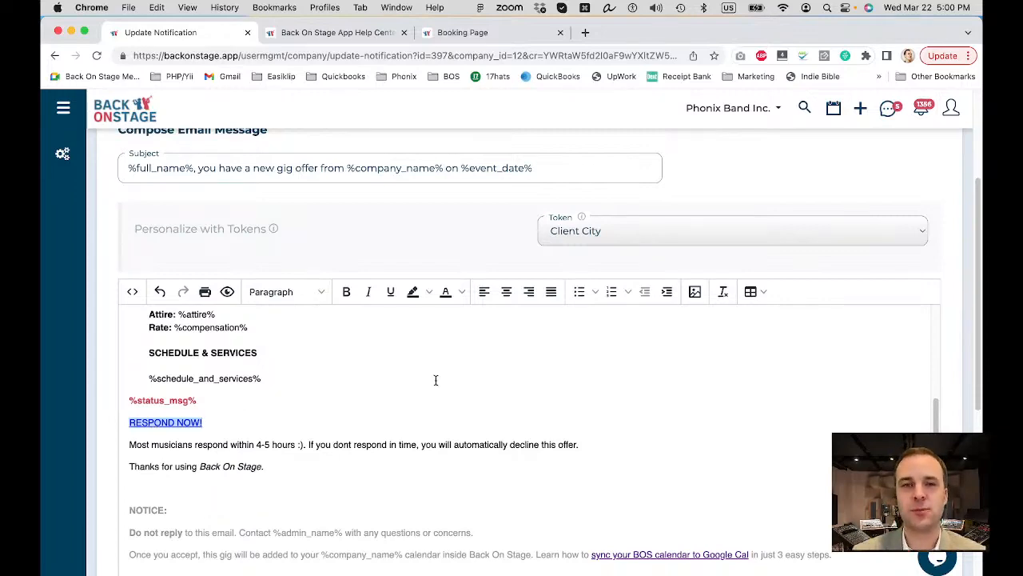
scroll(432, 382, up, 10)
scroll(858, 262, up, 1)
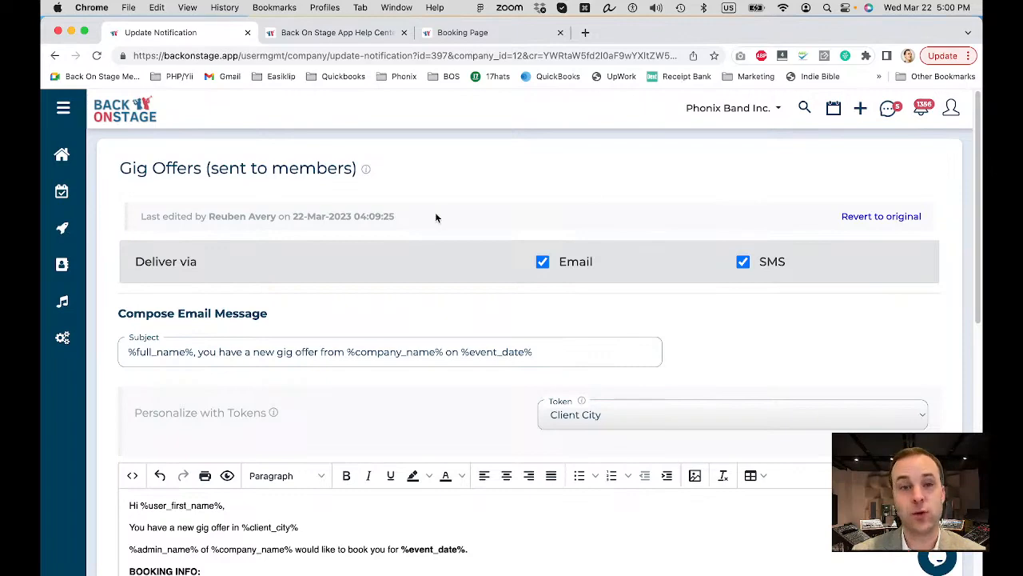
scroll(435, 212, down, 5)
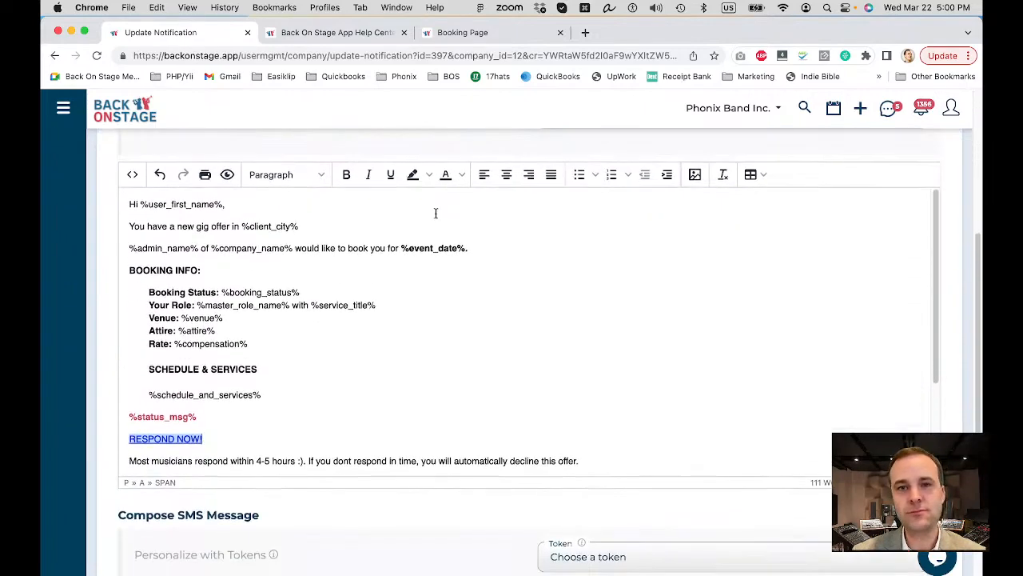
scroll(436, 528, down, 4)
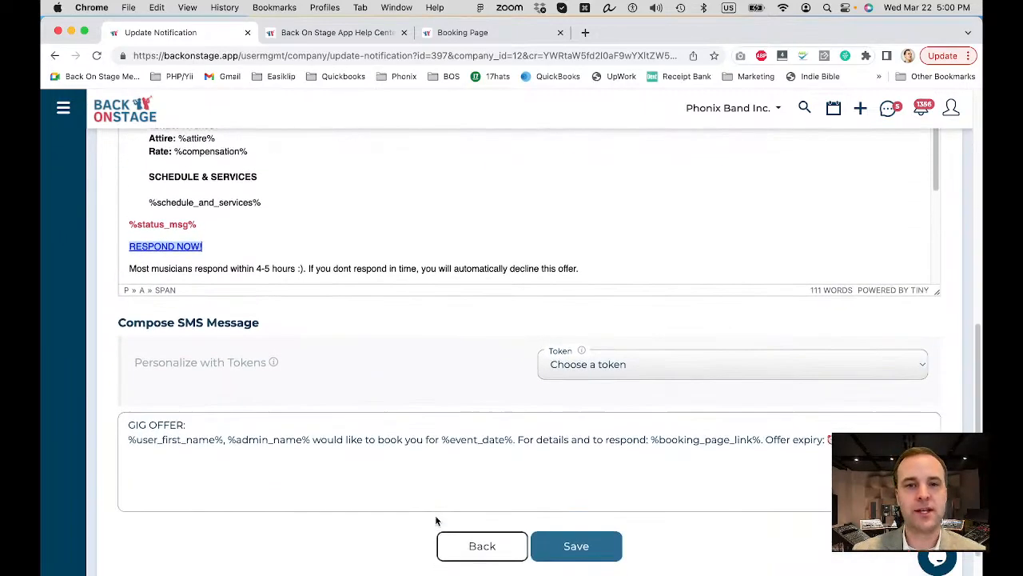
scroll(435, 340, down, 1)
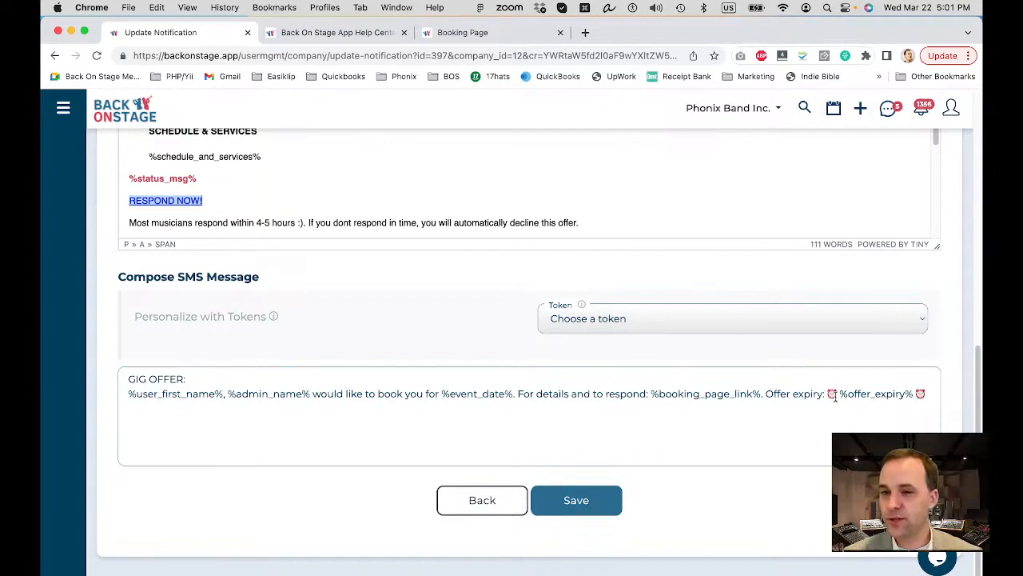
click(933, 394)
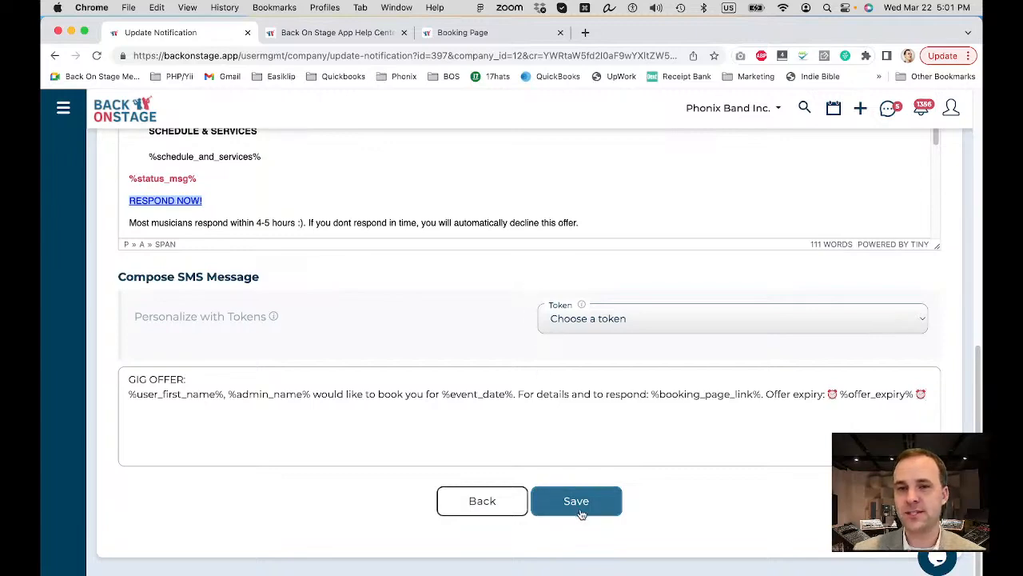
Browse the Token dropdown's available tokens, close it without inserting one, and head back.
scroll(507, 304, up, 10)
scroll(507, 304, down, 4)
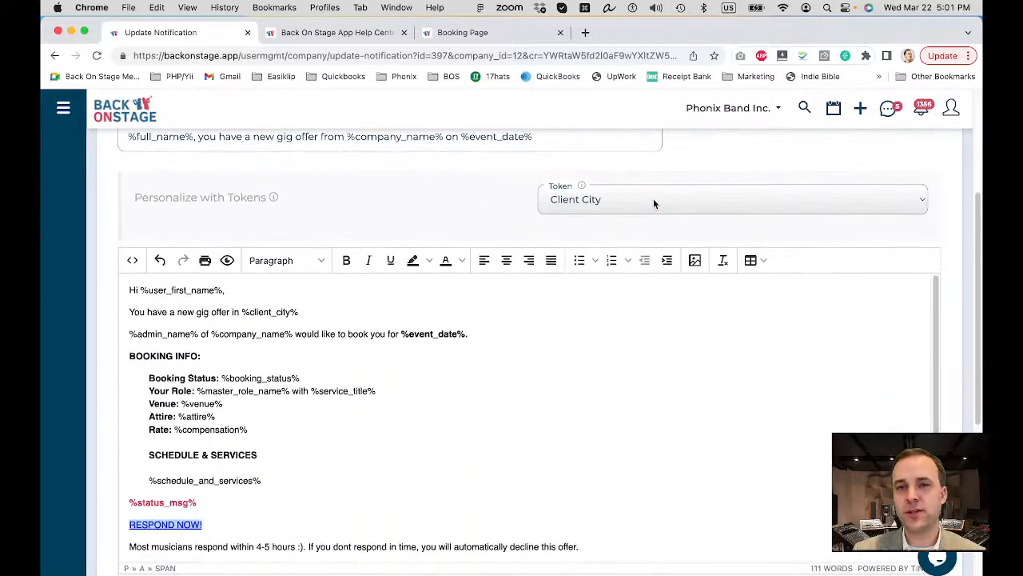
click(654, 202)
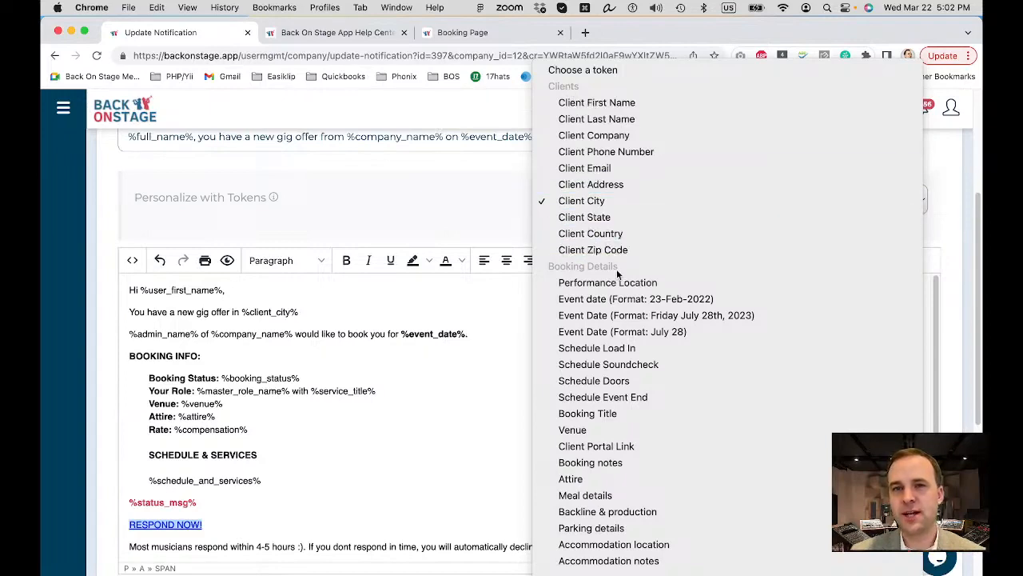
scroll(588, 268, down, 5)
scroll(584, 265, down, 2)
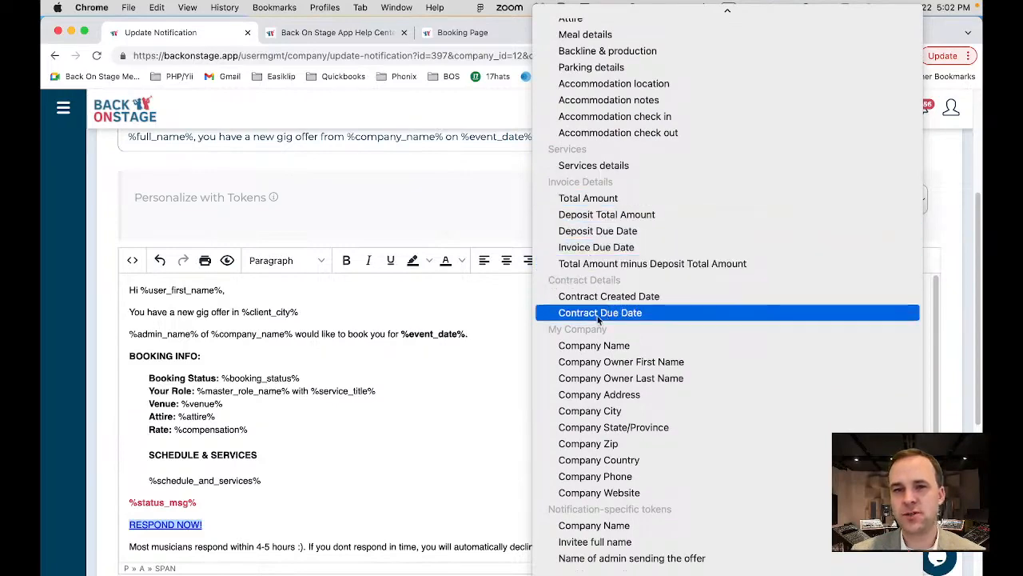
scroll(589, 334, down, 2)
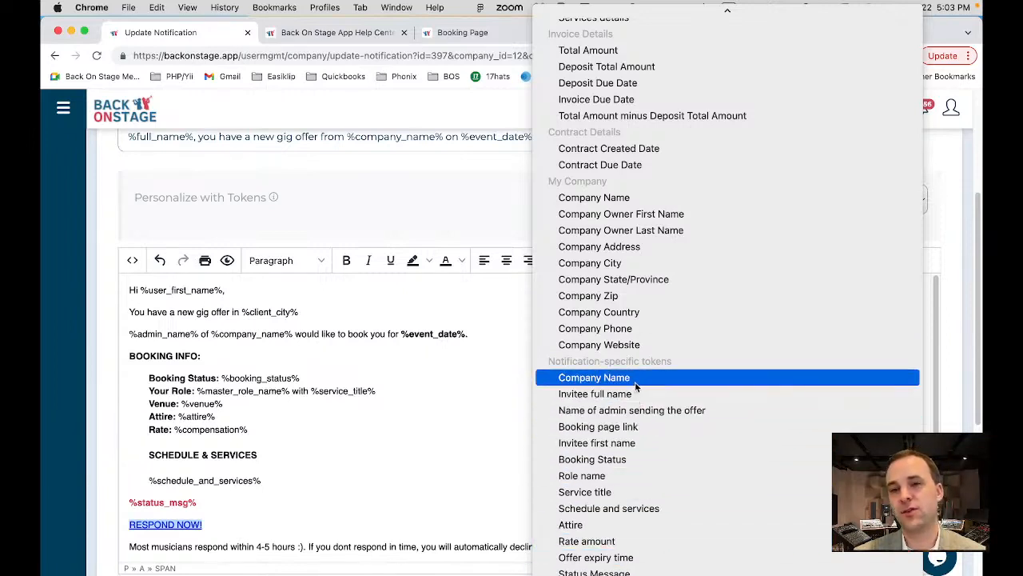
click(442, 229)
scroll(443, 228, up, 5)
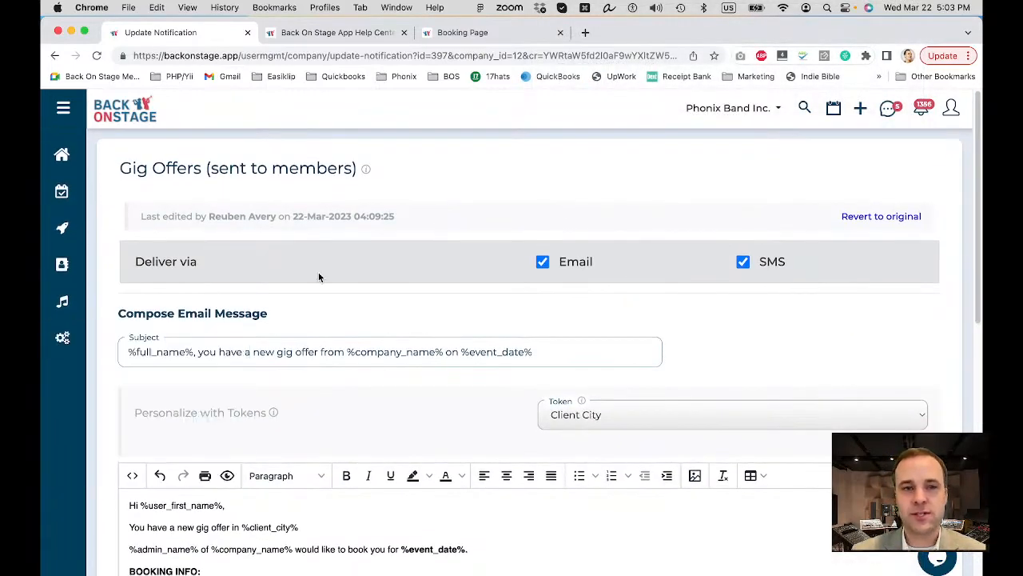
scroll(319, 276, left, 5)
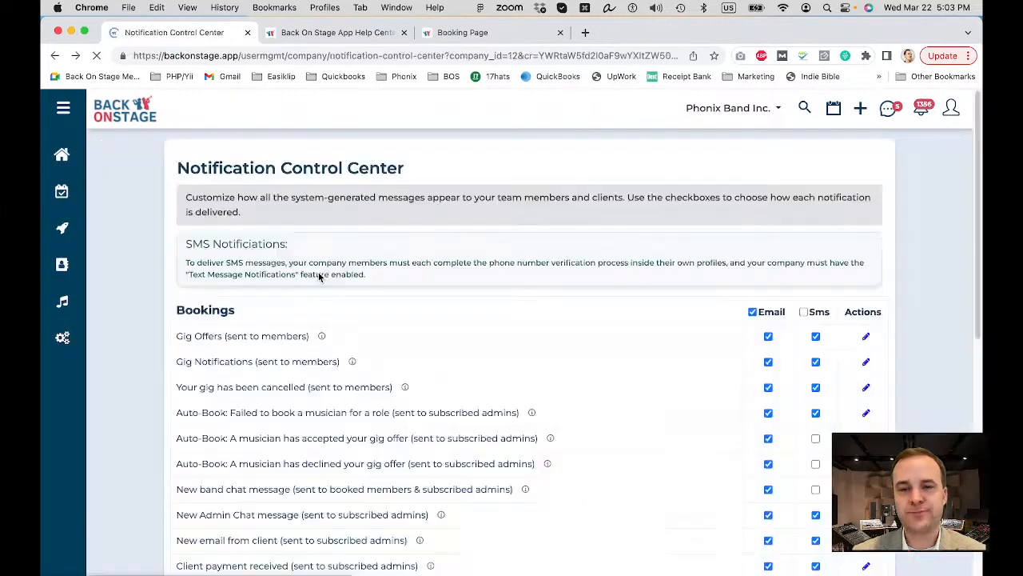